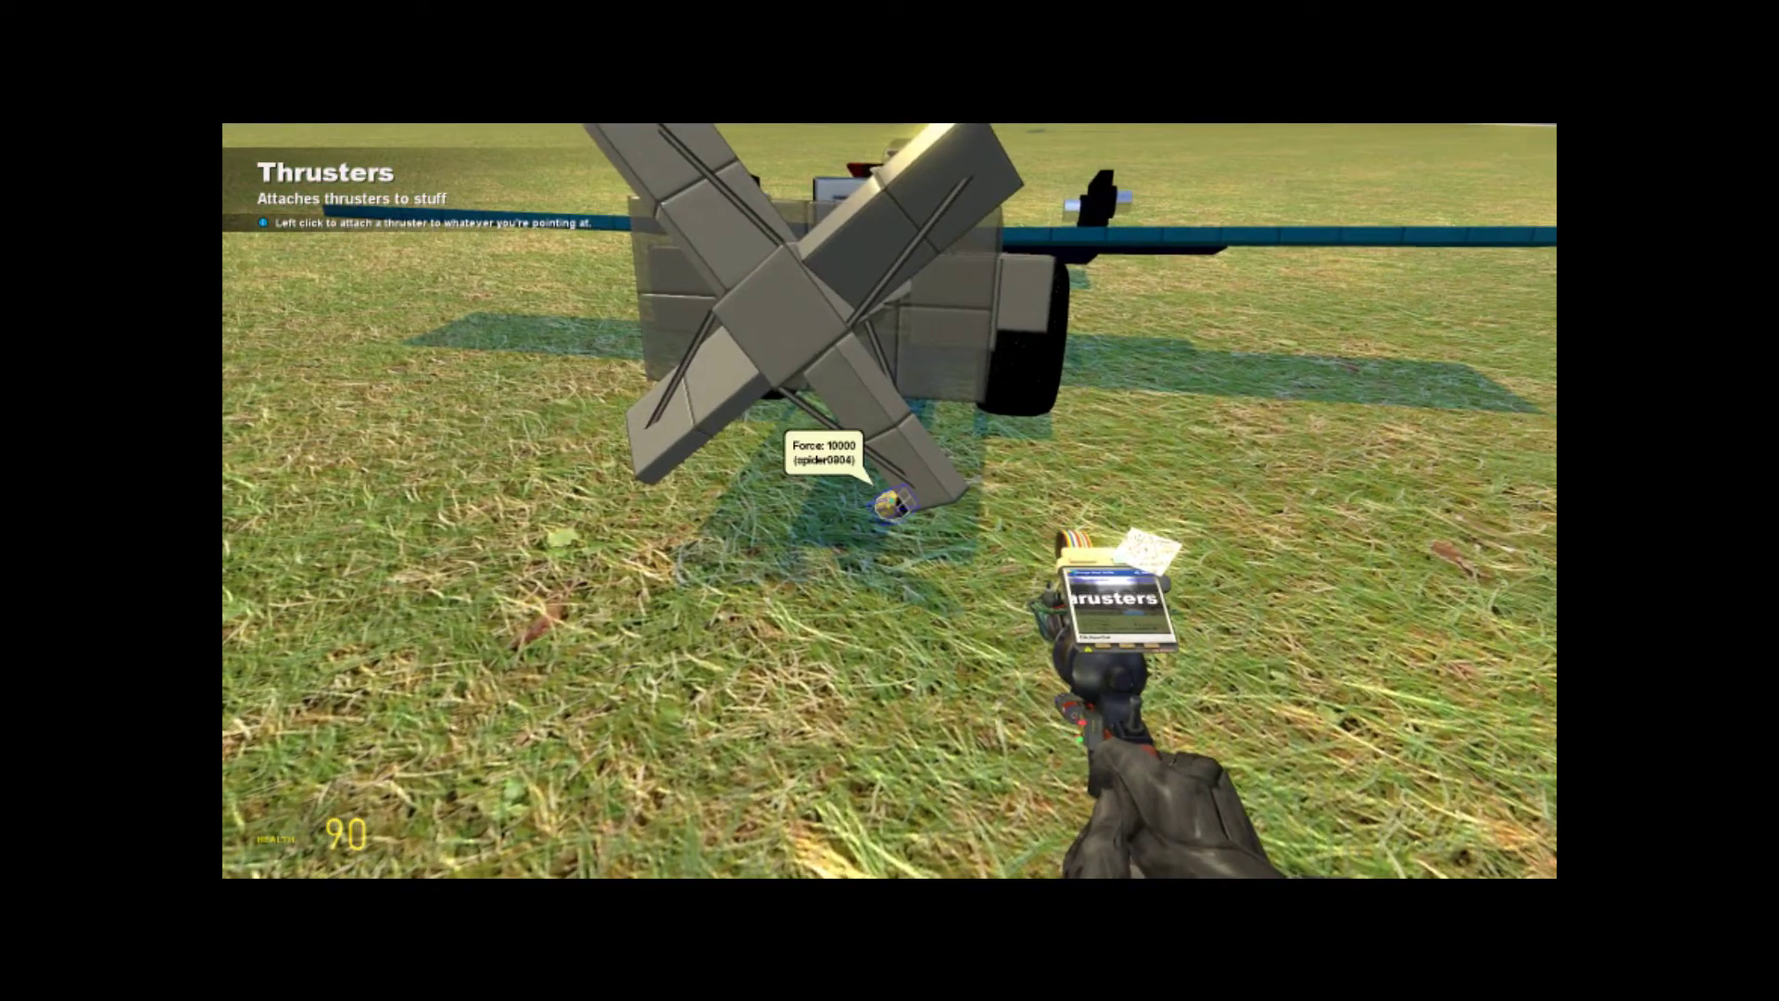
scroll(889, 500, "up", 1)
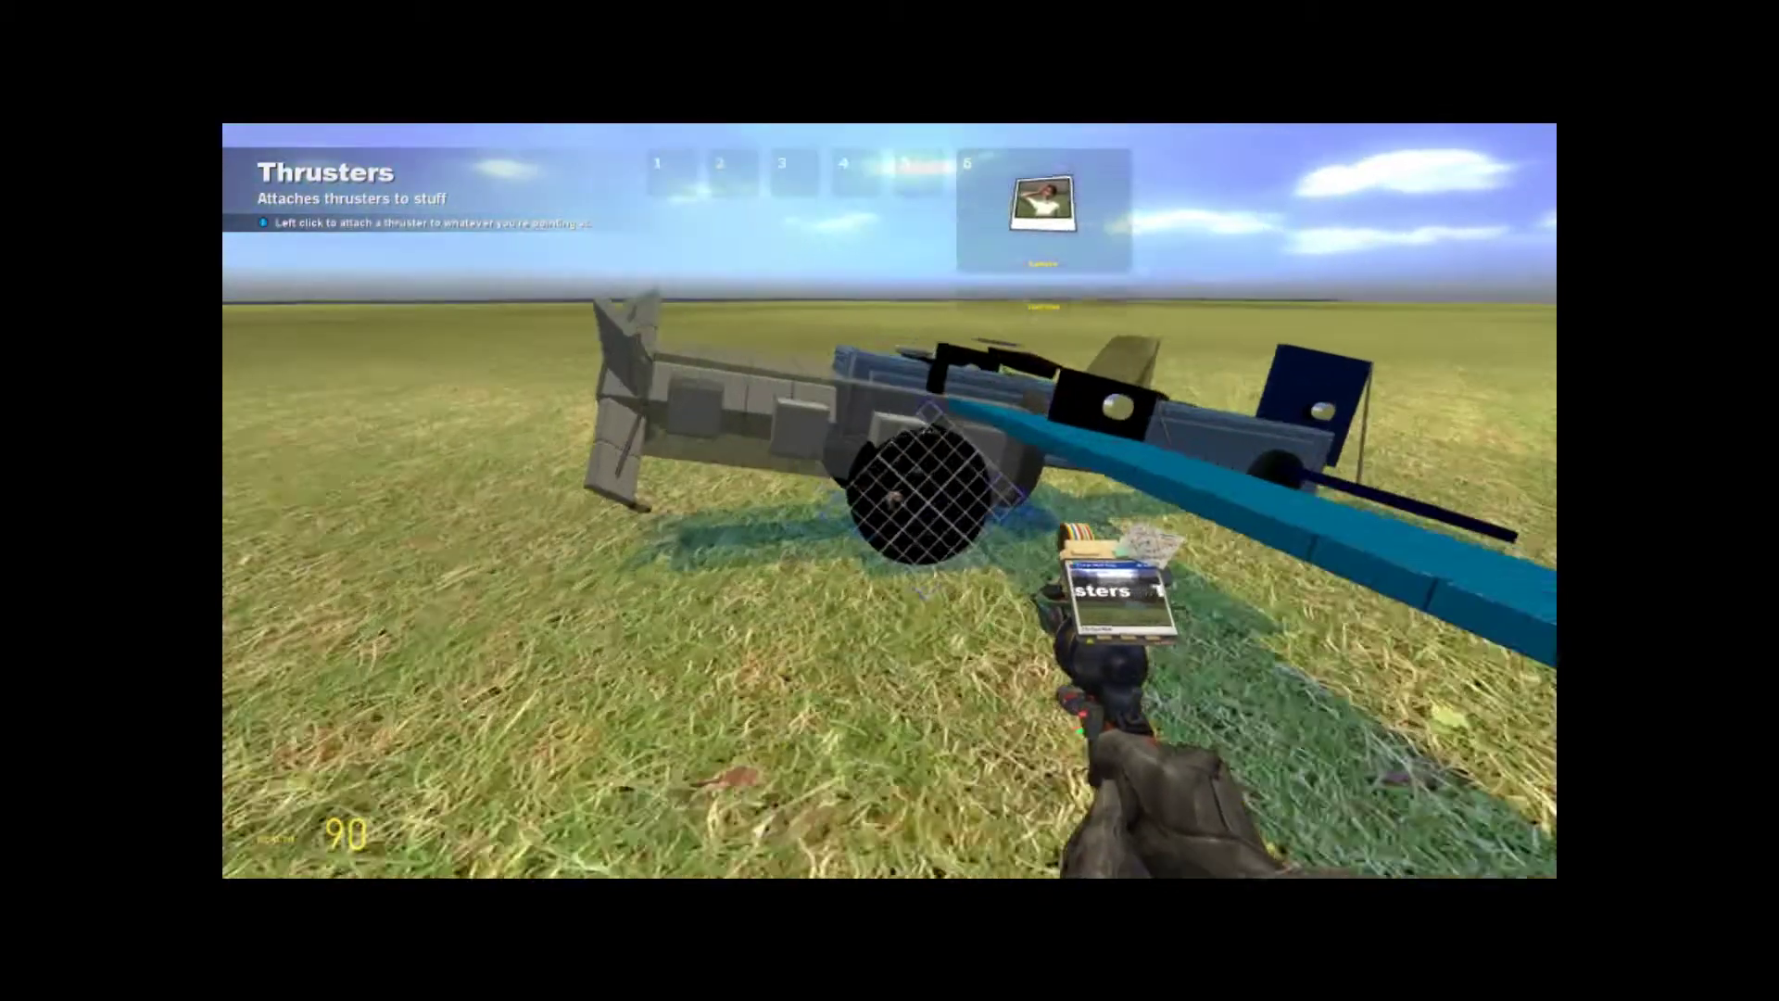
- Switch from the thruster tool to the physgun for grabbing objects
left_click(889, 501)
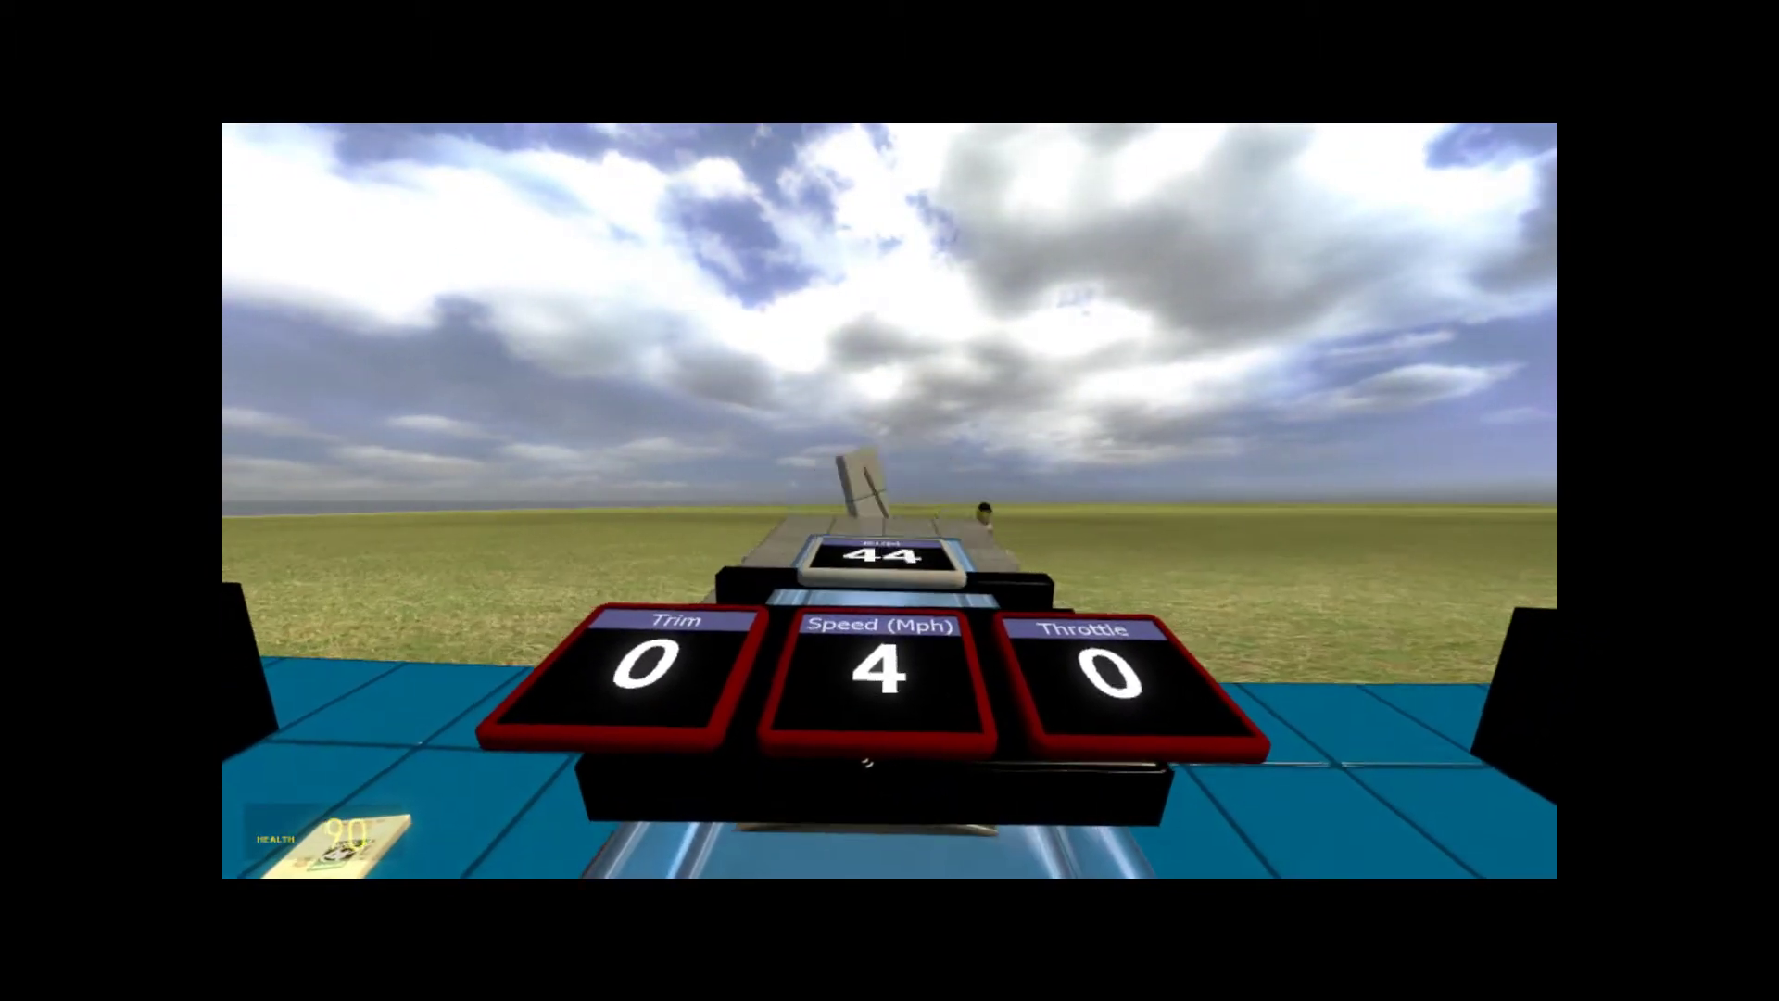
- Spin up the propeller to throttle 540, trim -6, and undo the extra thruster
key("w")
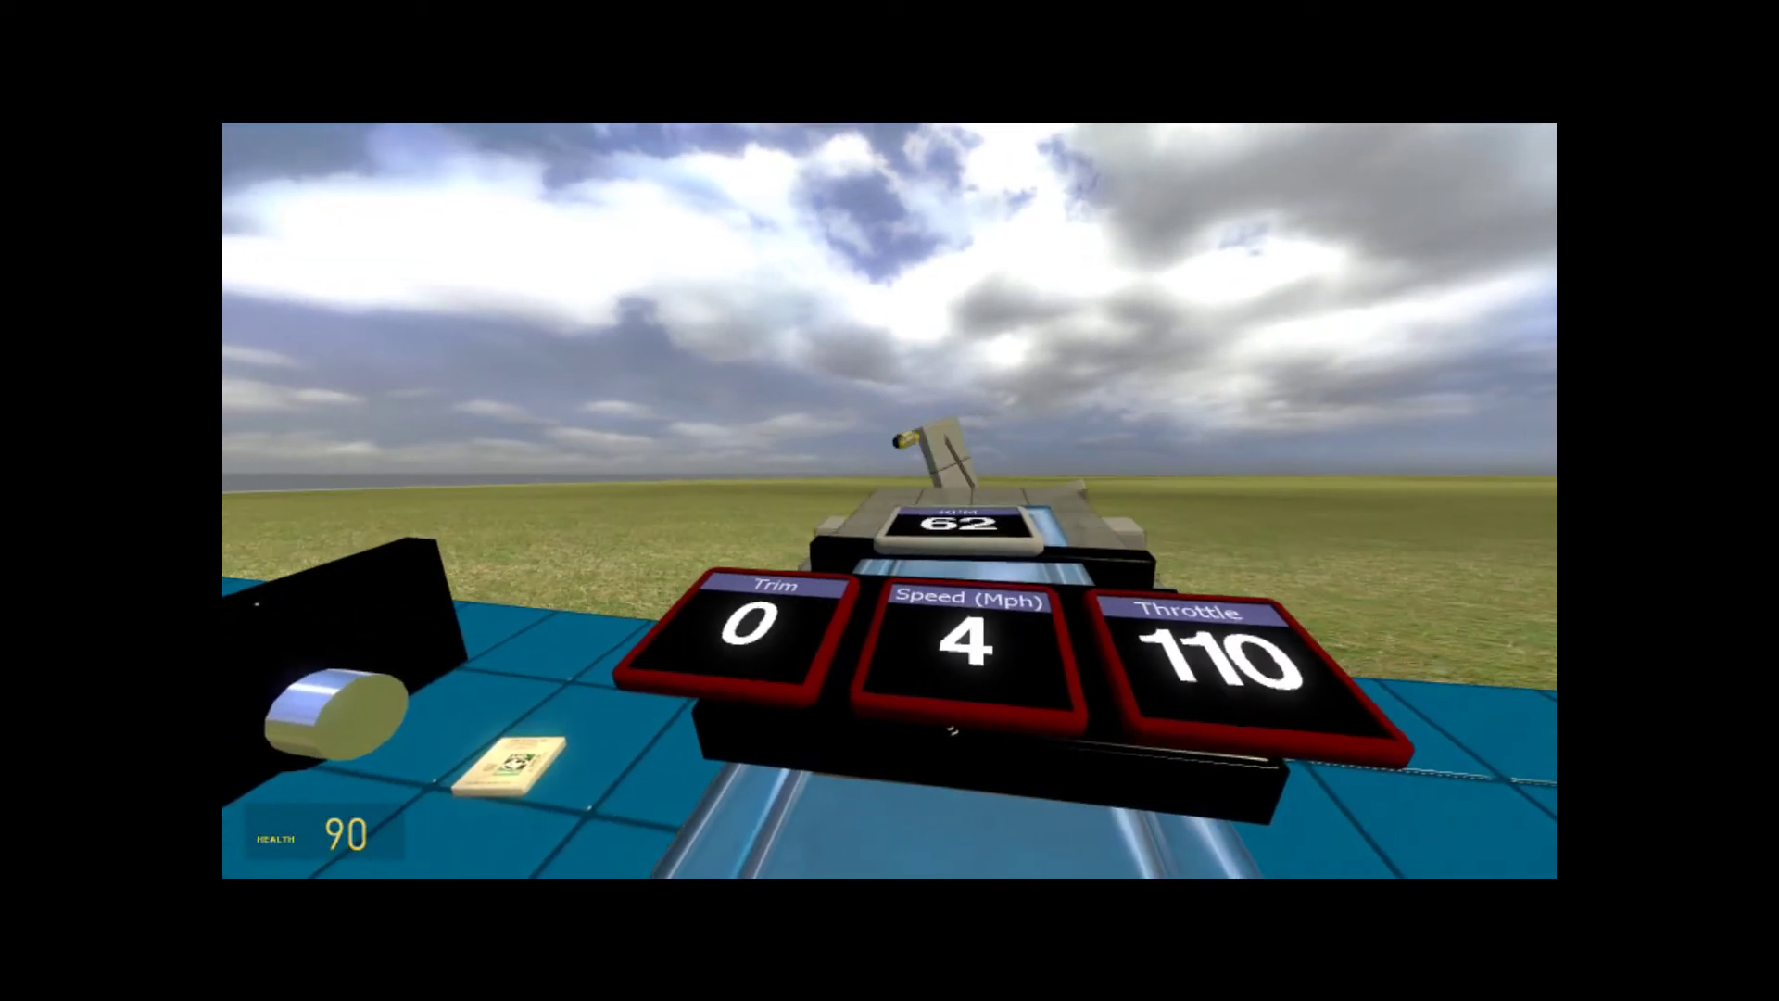
key("w")
key("z")
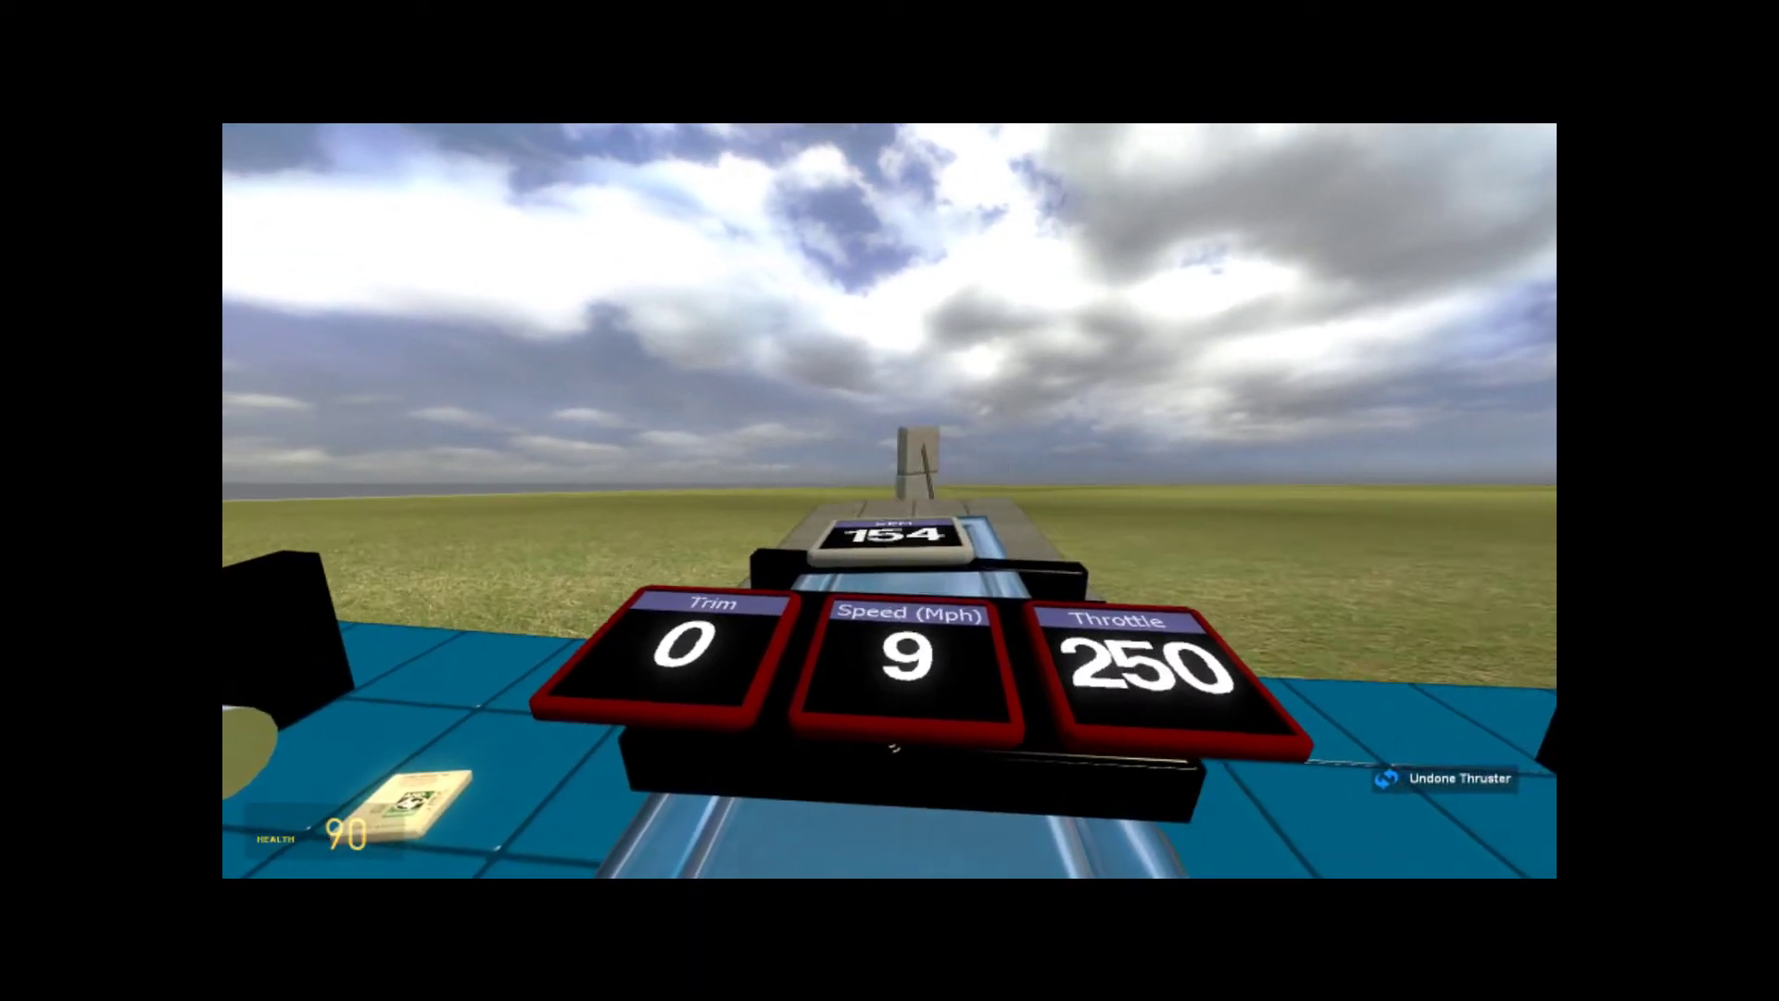
key("w")
key("w")
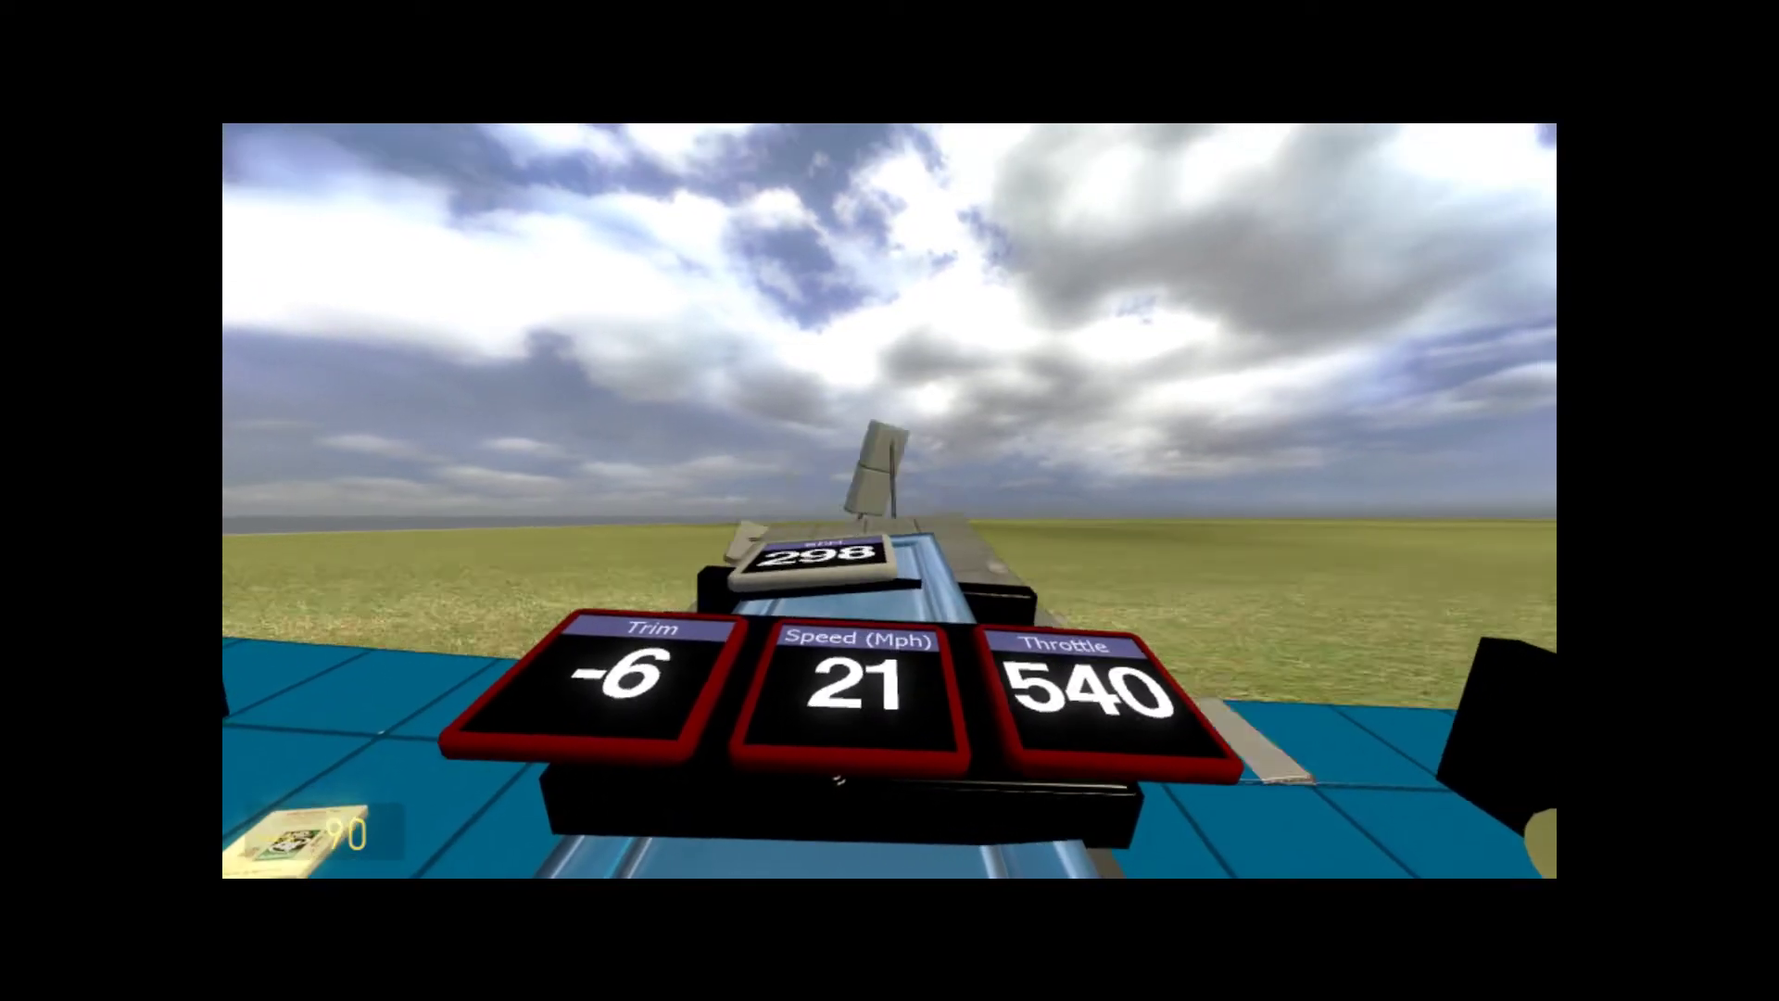
- Raise the throttle for takeoff and fly toward the airfield runway
key("w")
key("w")
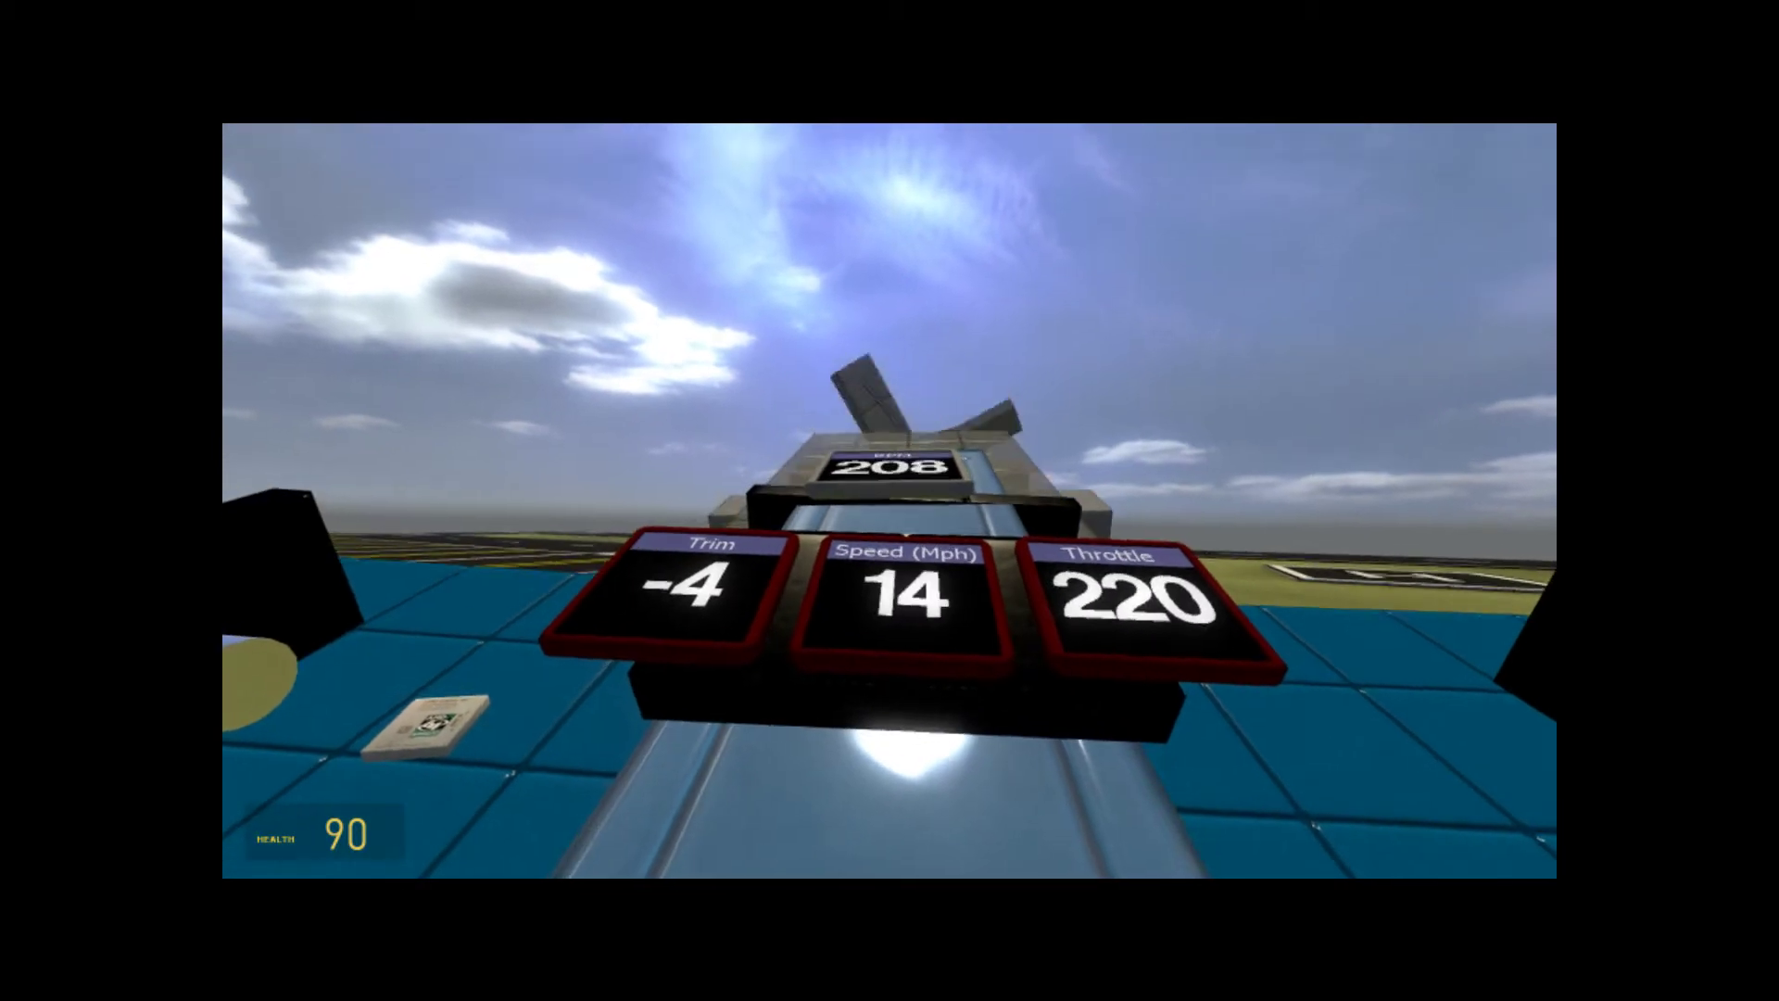
- Raise throttle on approach, then cut it to zero to land and exit the seat
key("w")
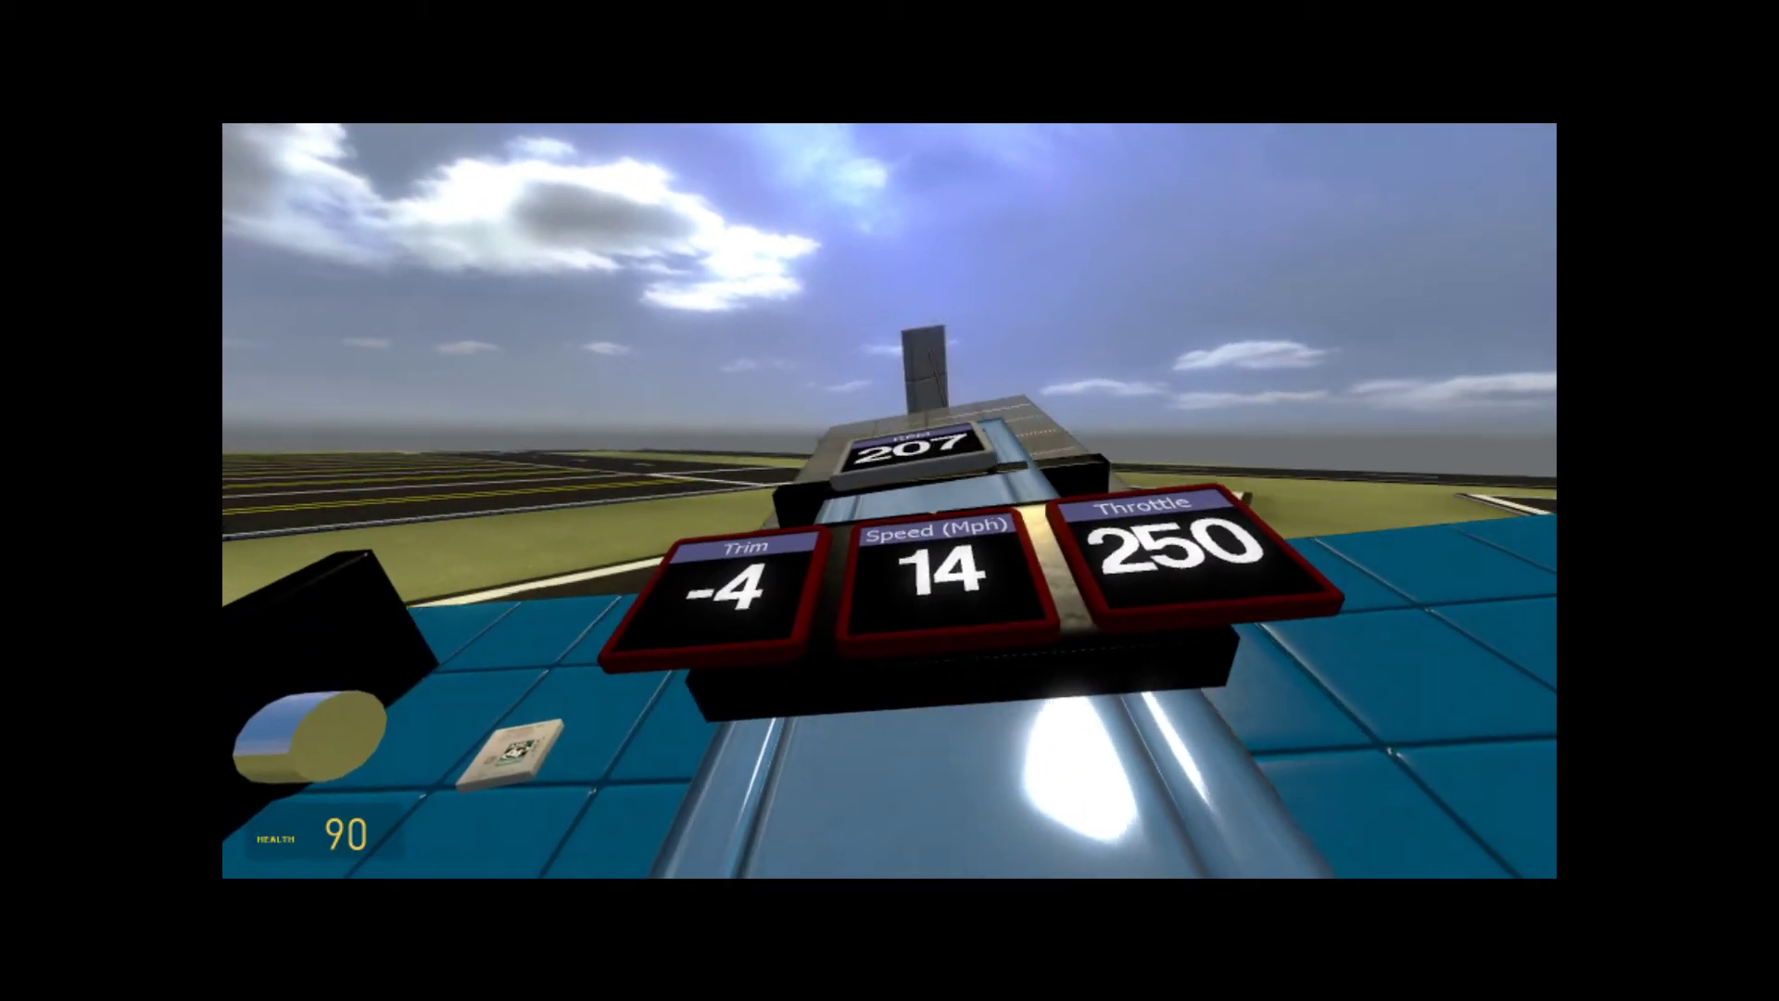
key("w")
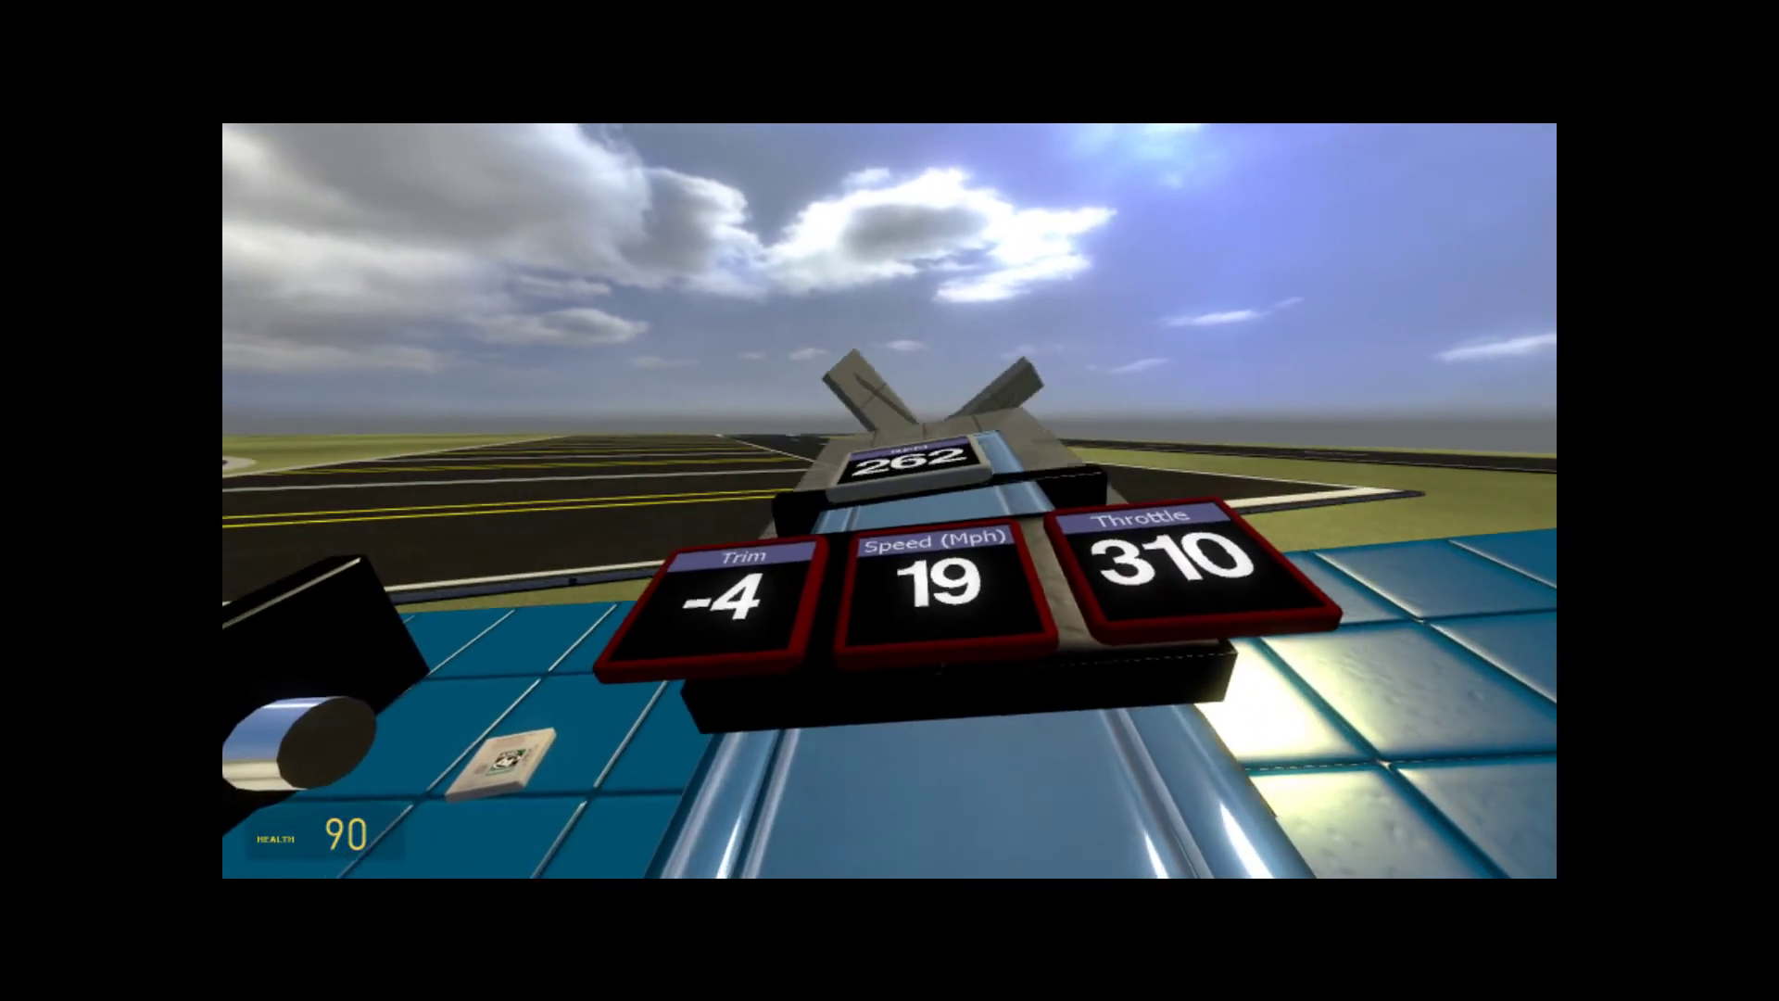
key("s")
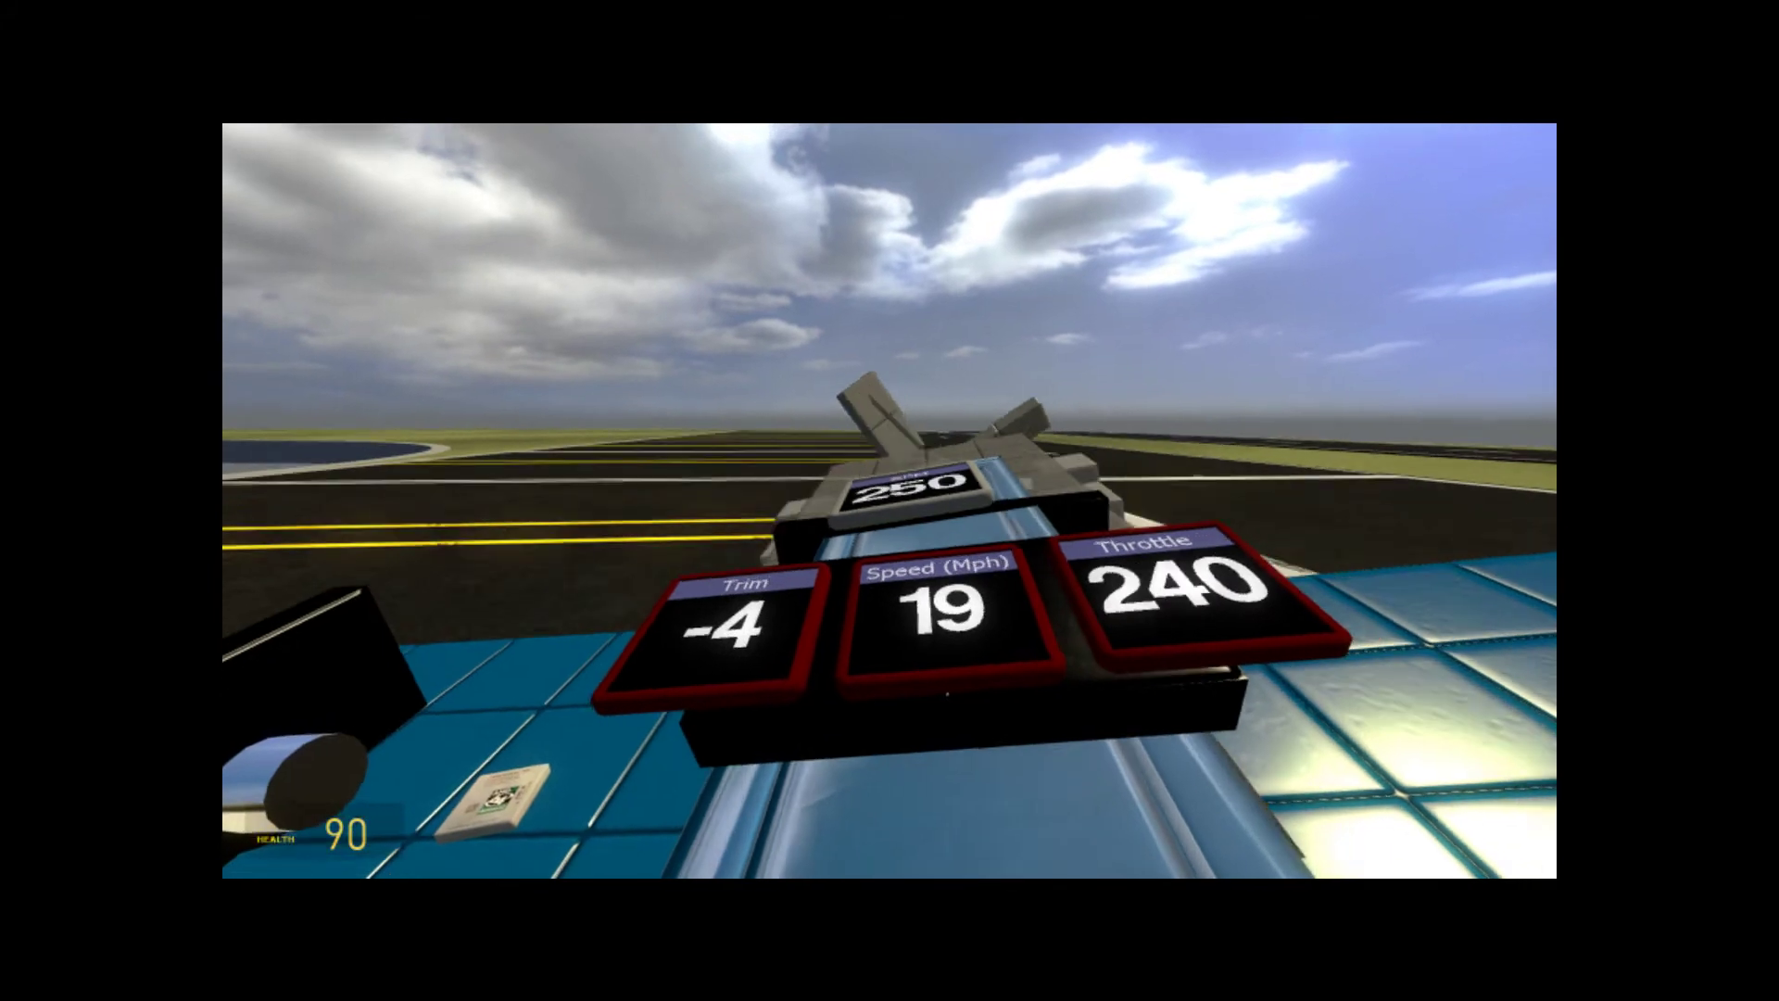
key("s")
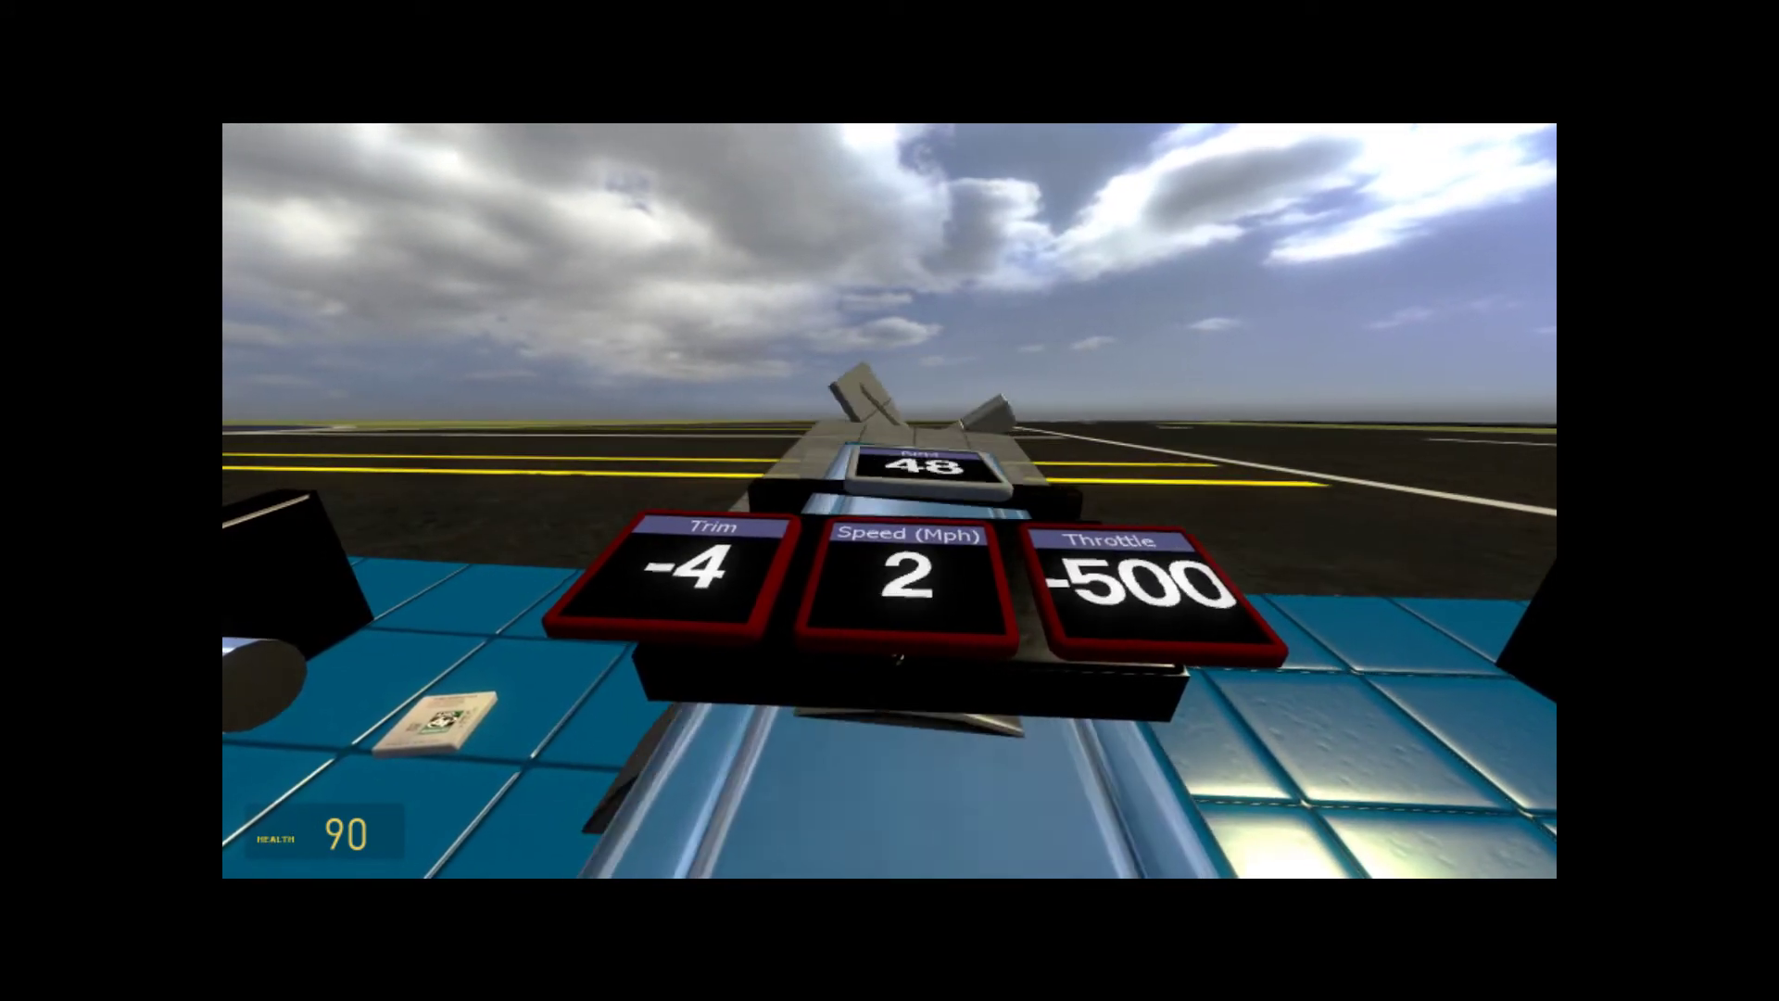
key("e")
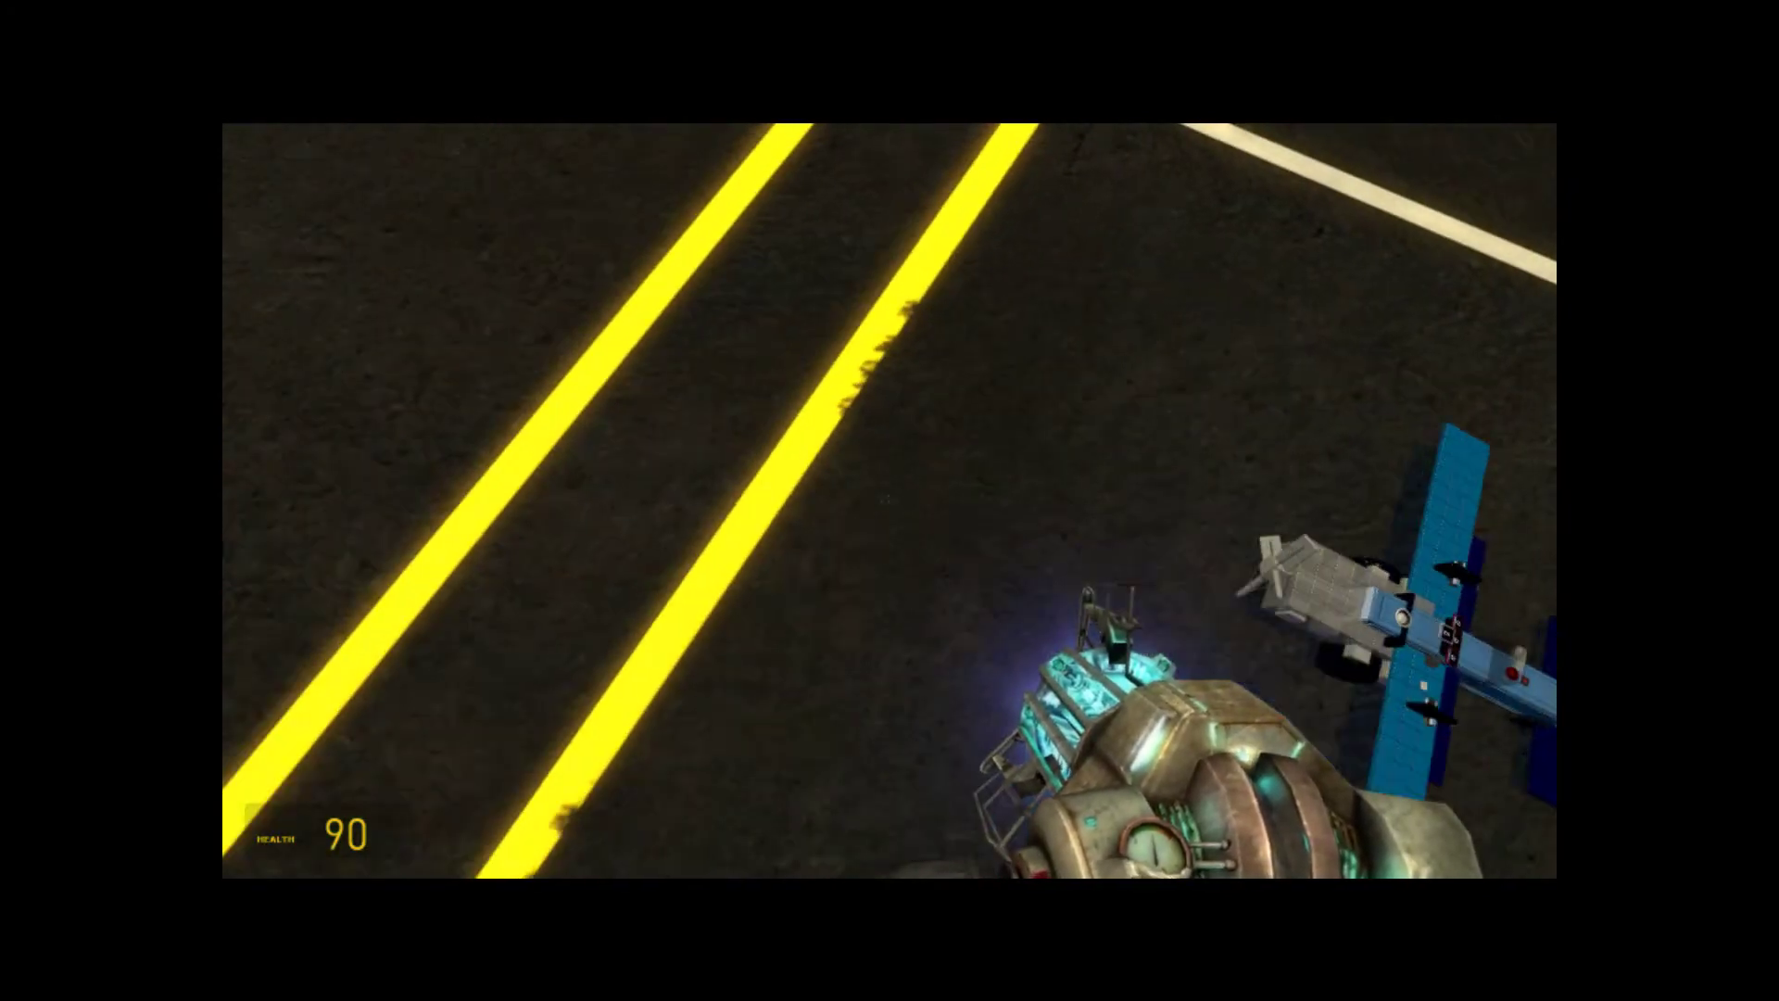
key("w")
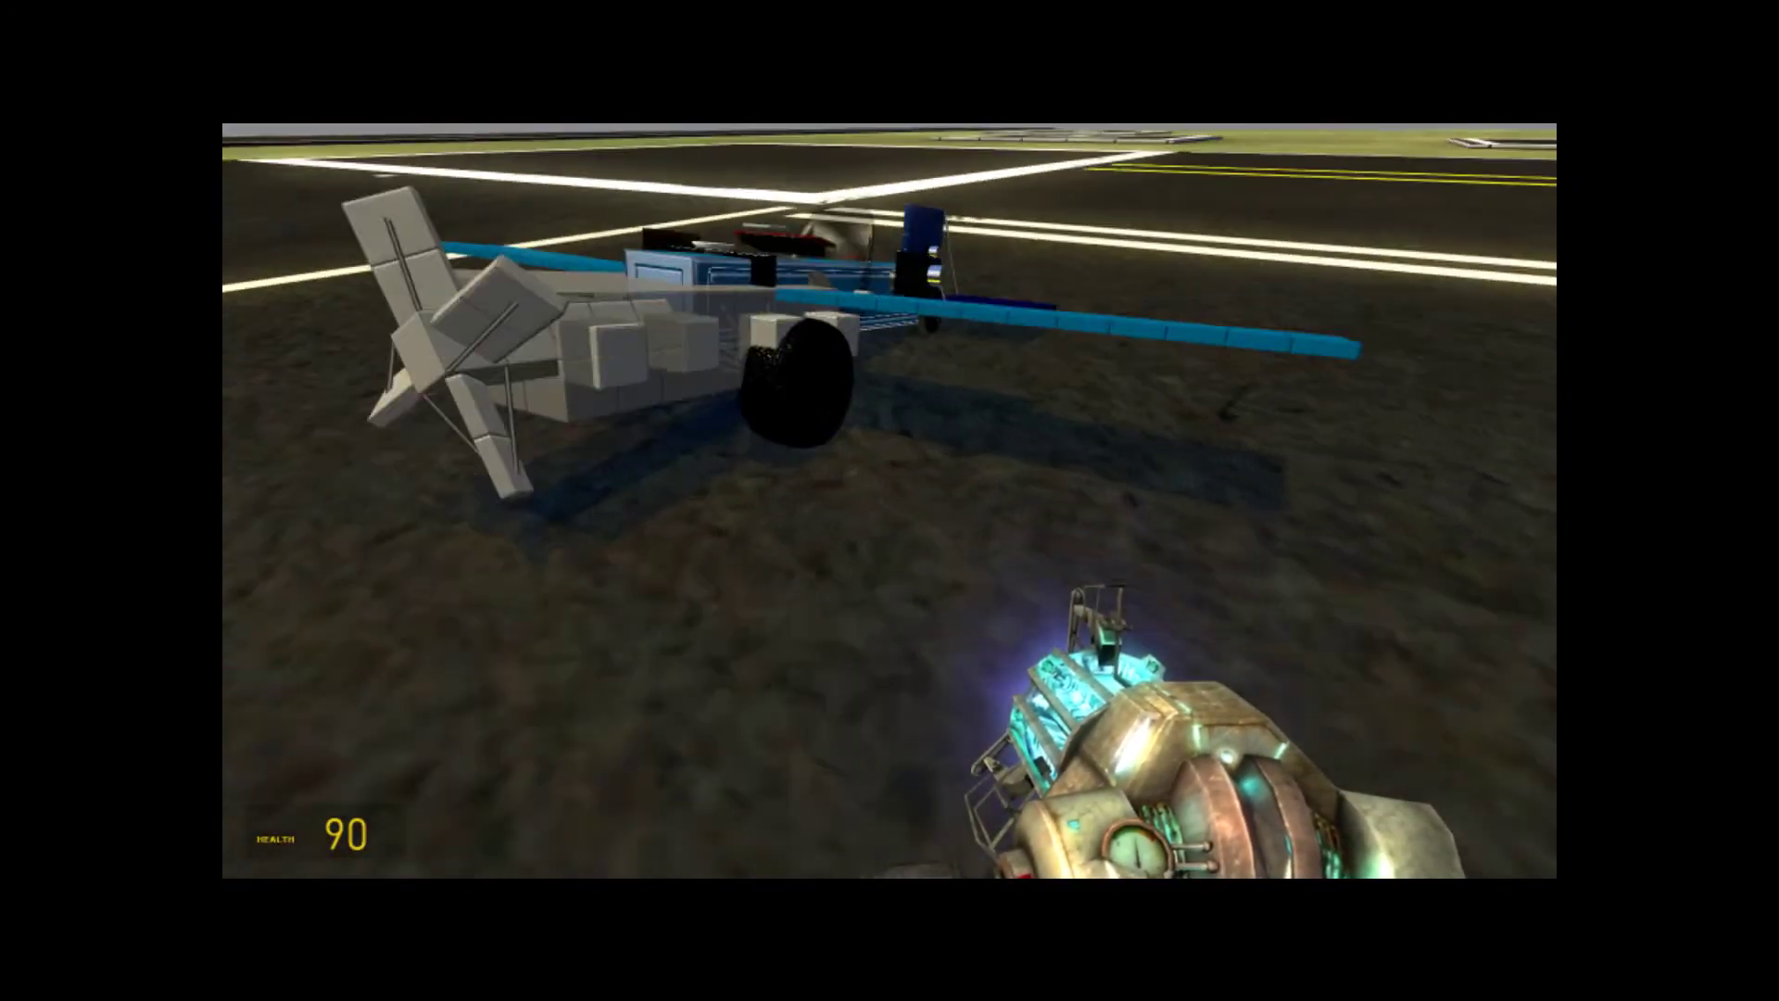
key("w")
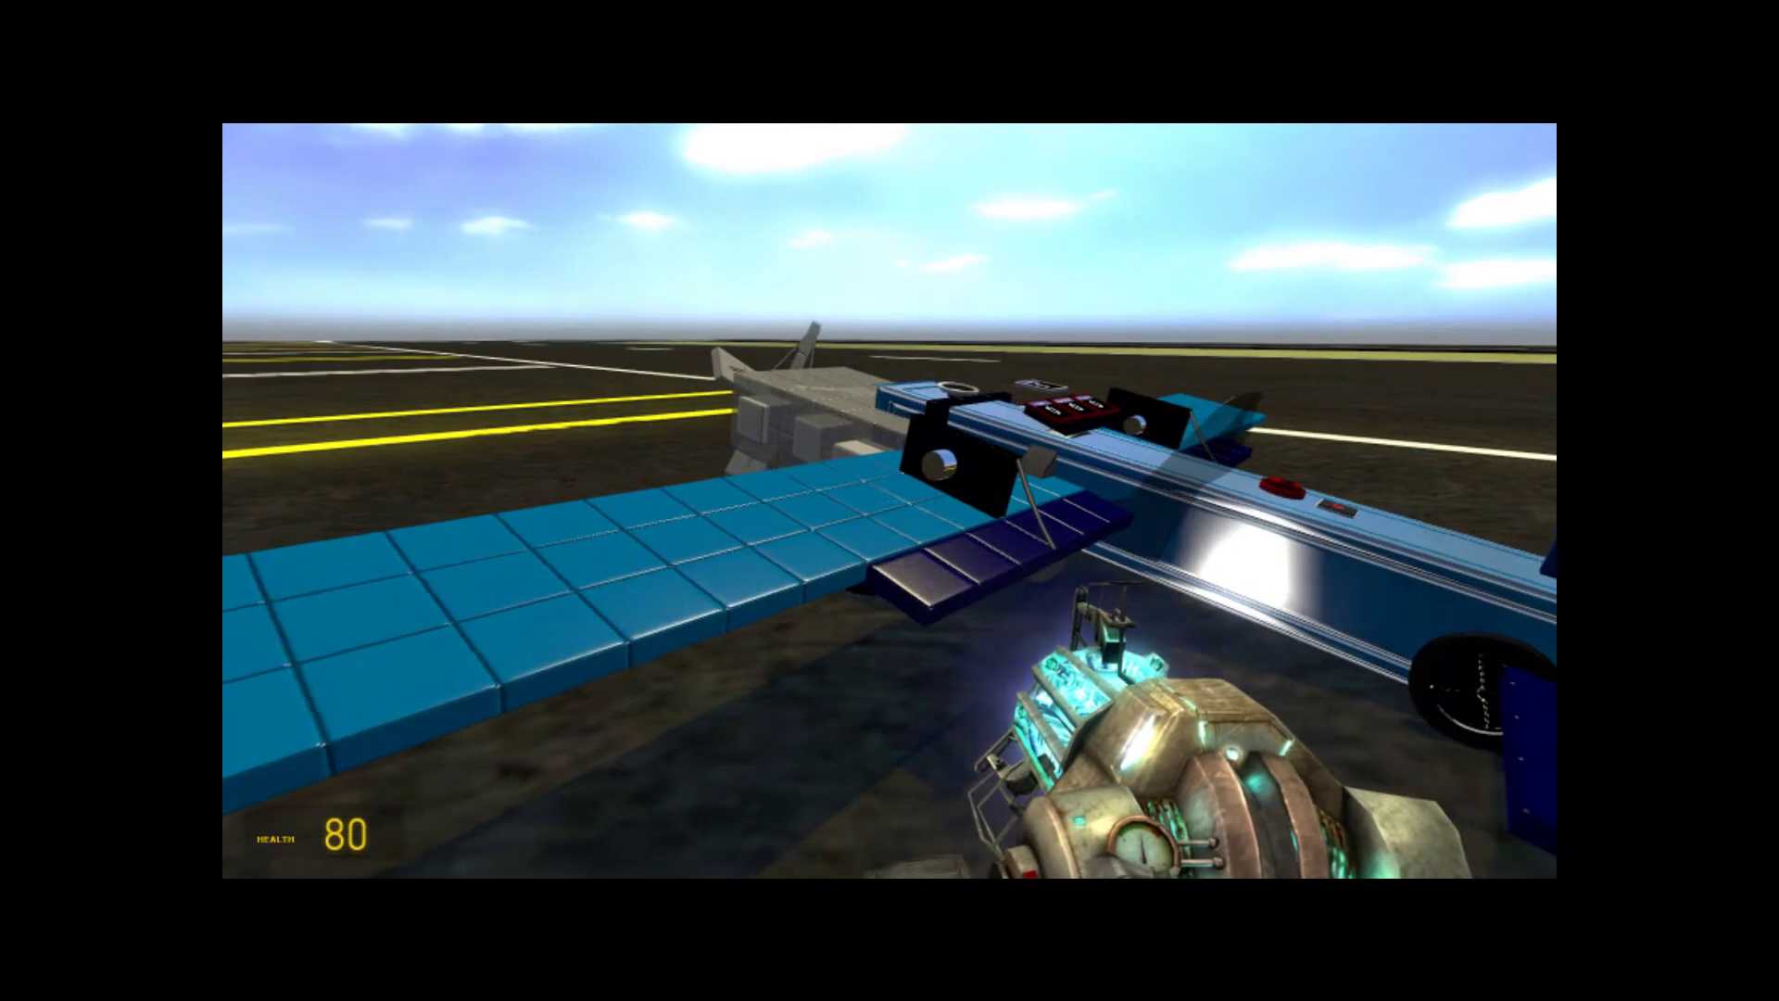
key("w")
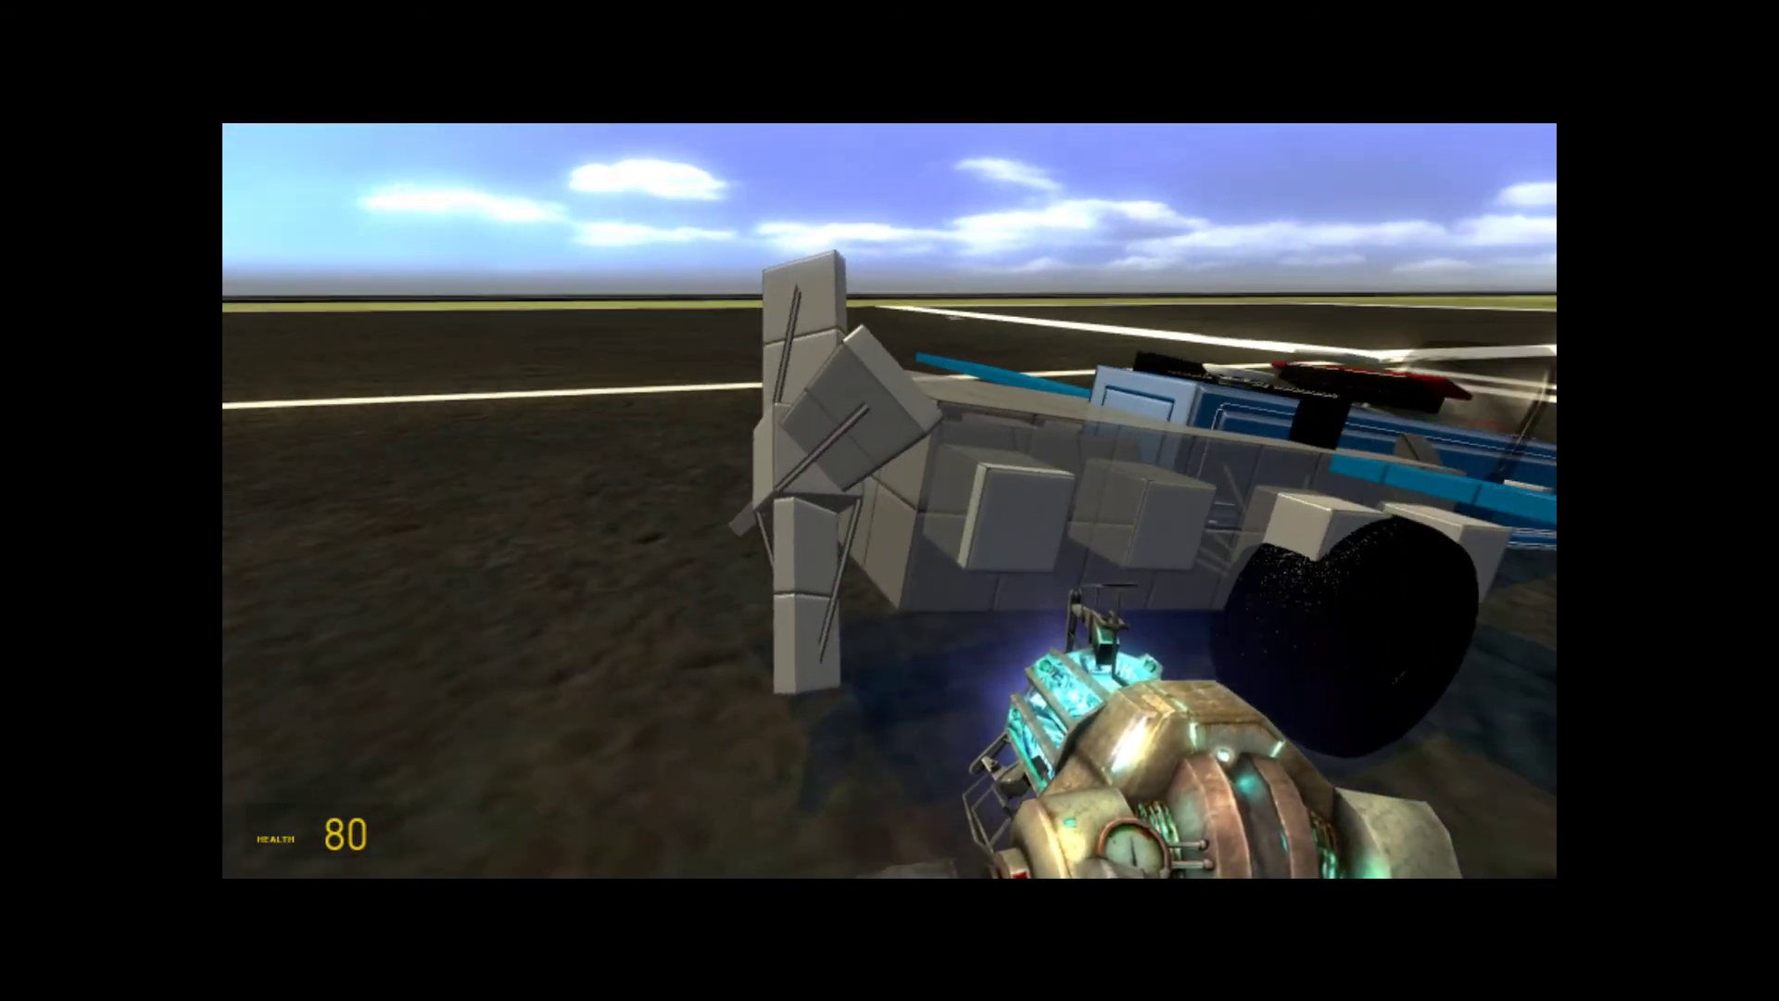
key("w")
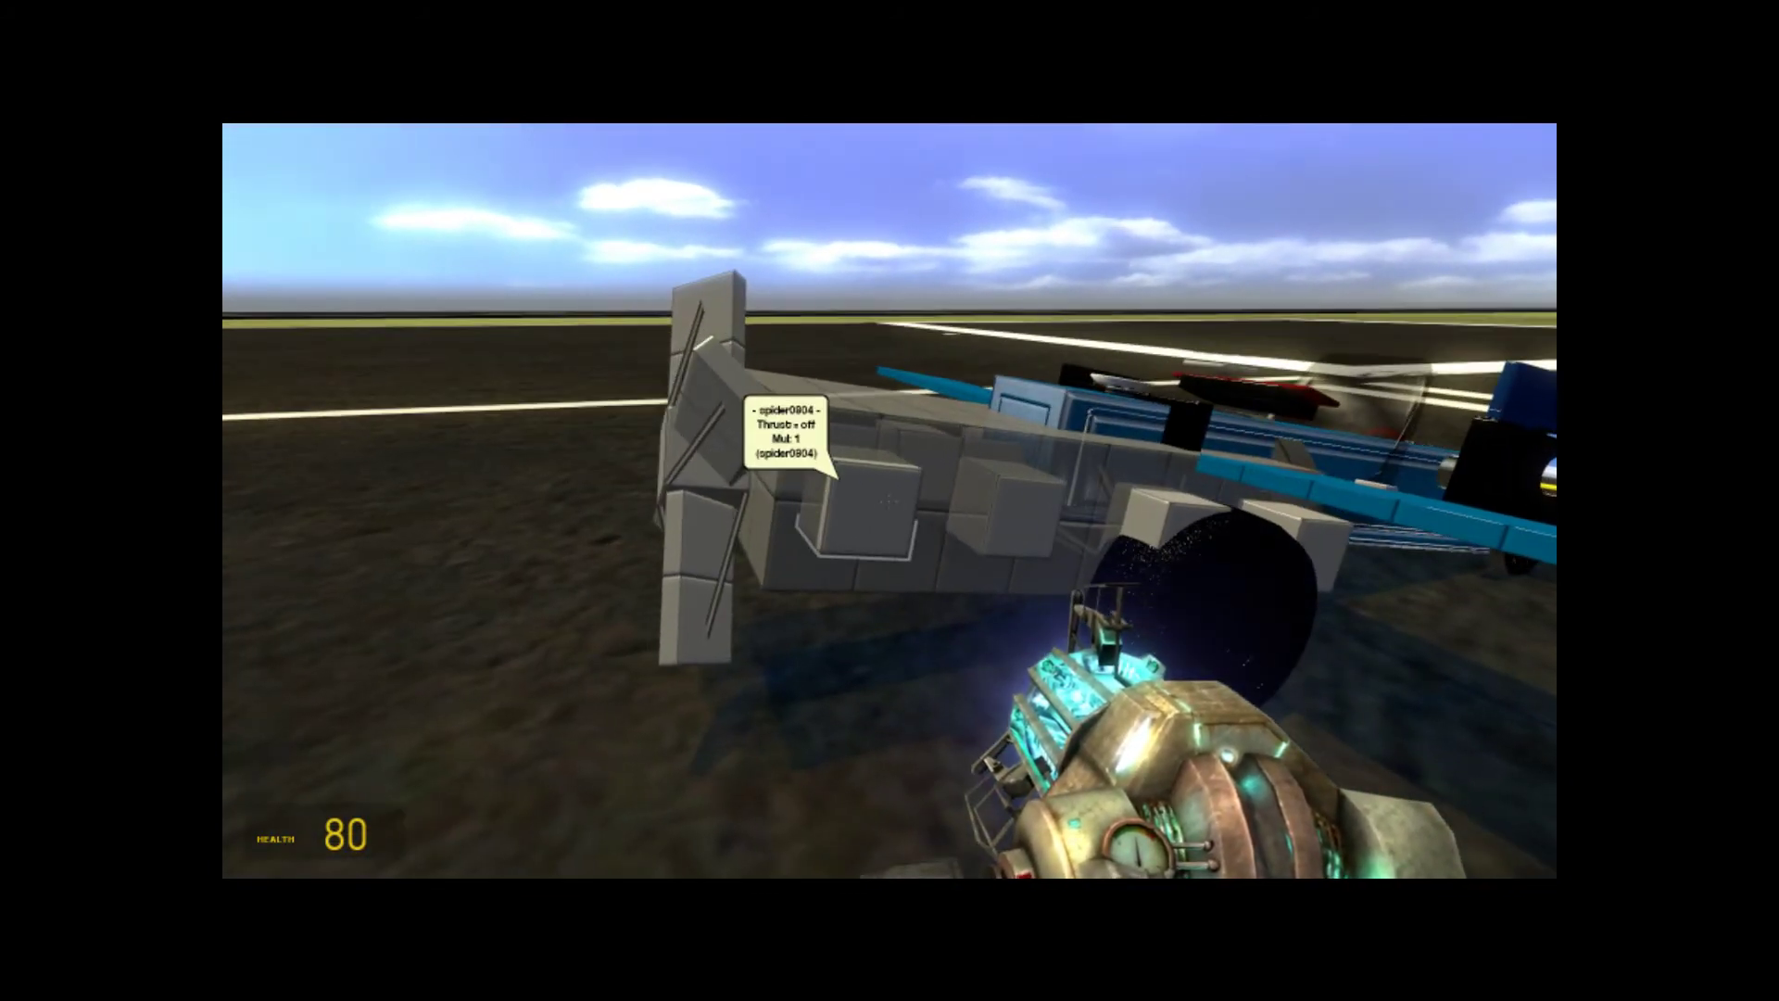
key("w")
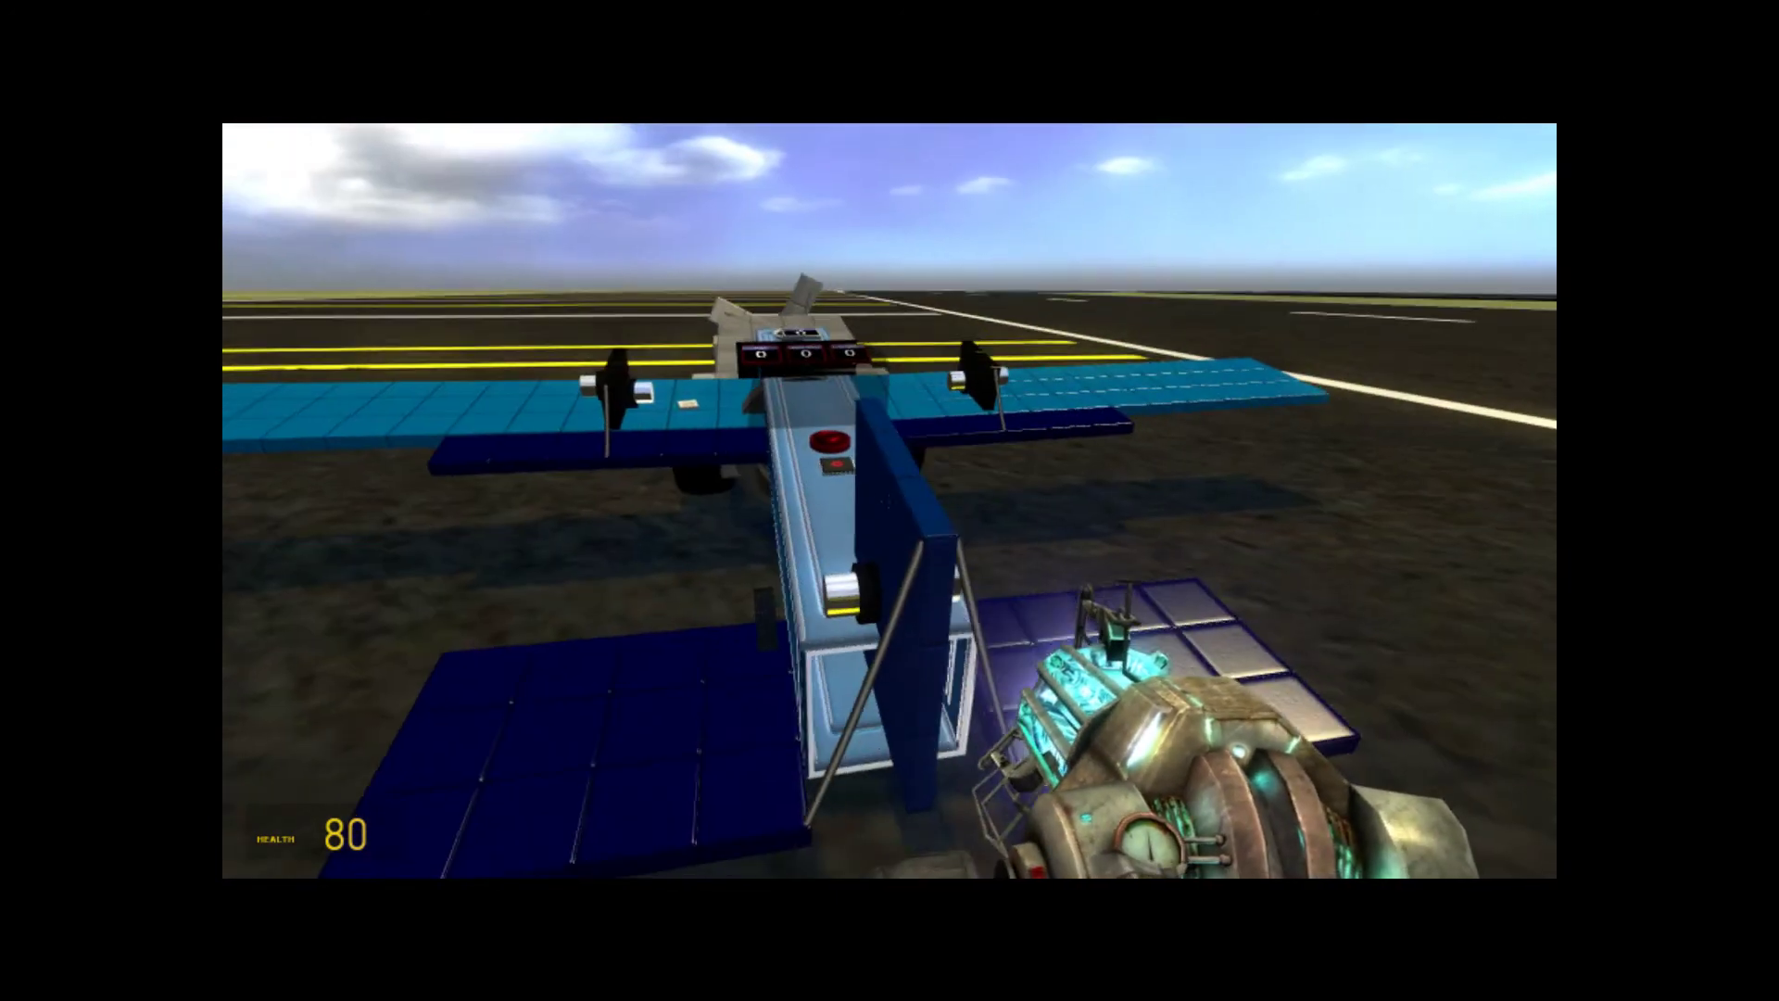
key("a")
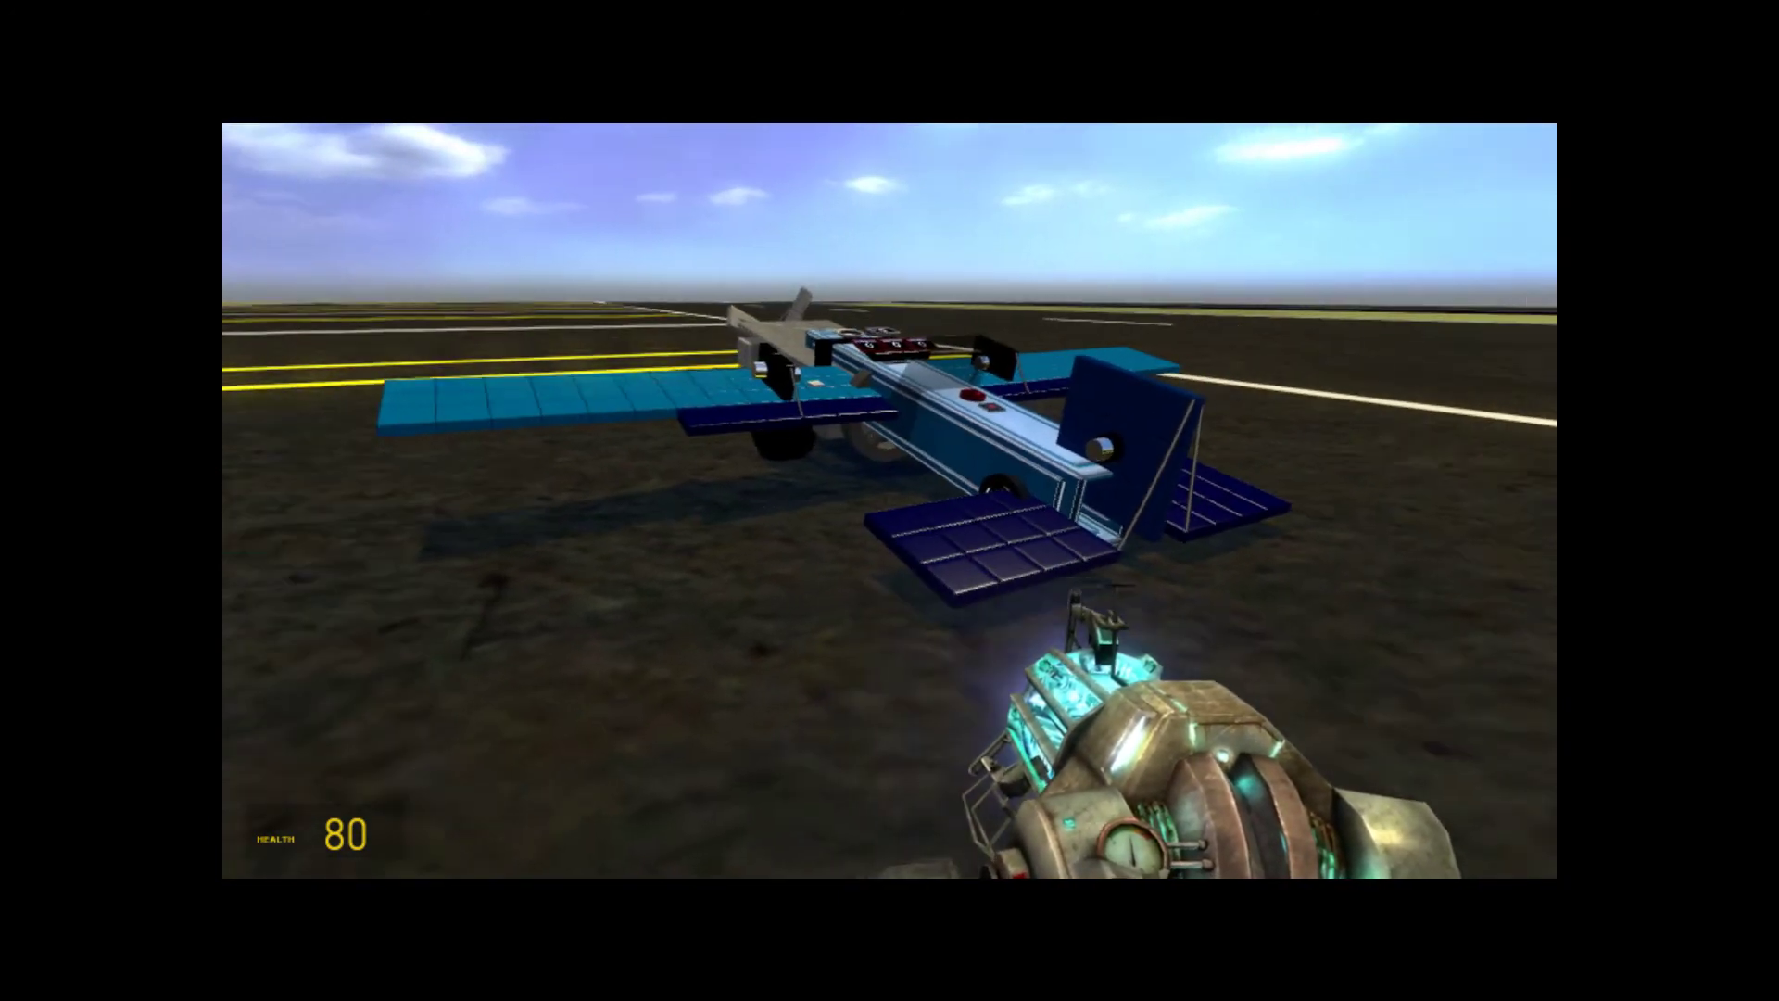
key("a")
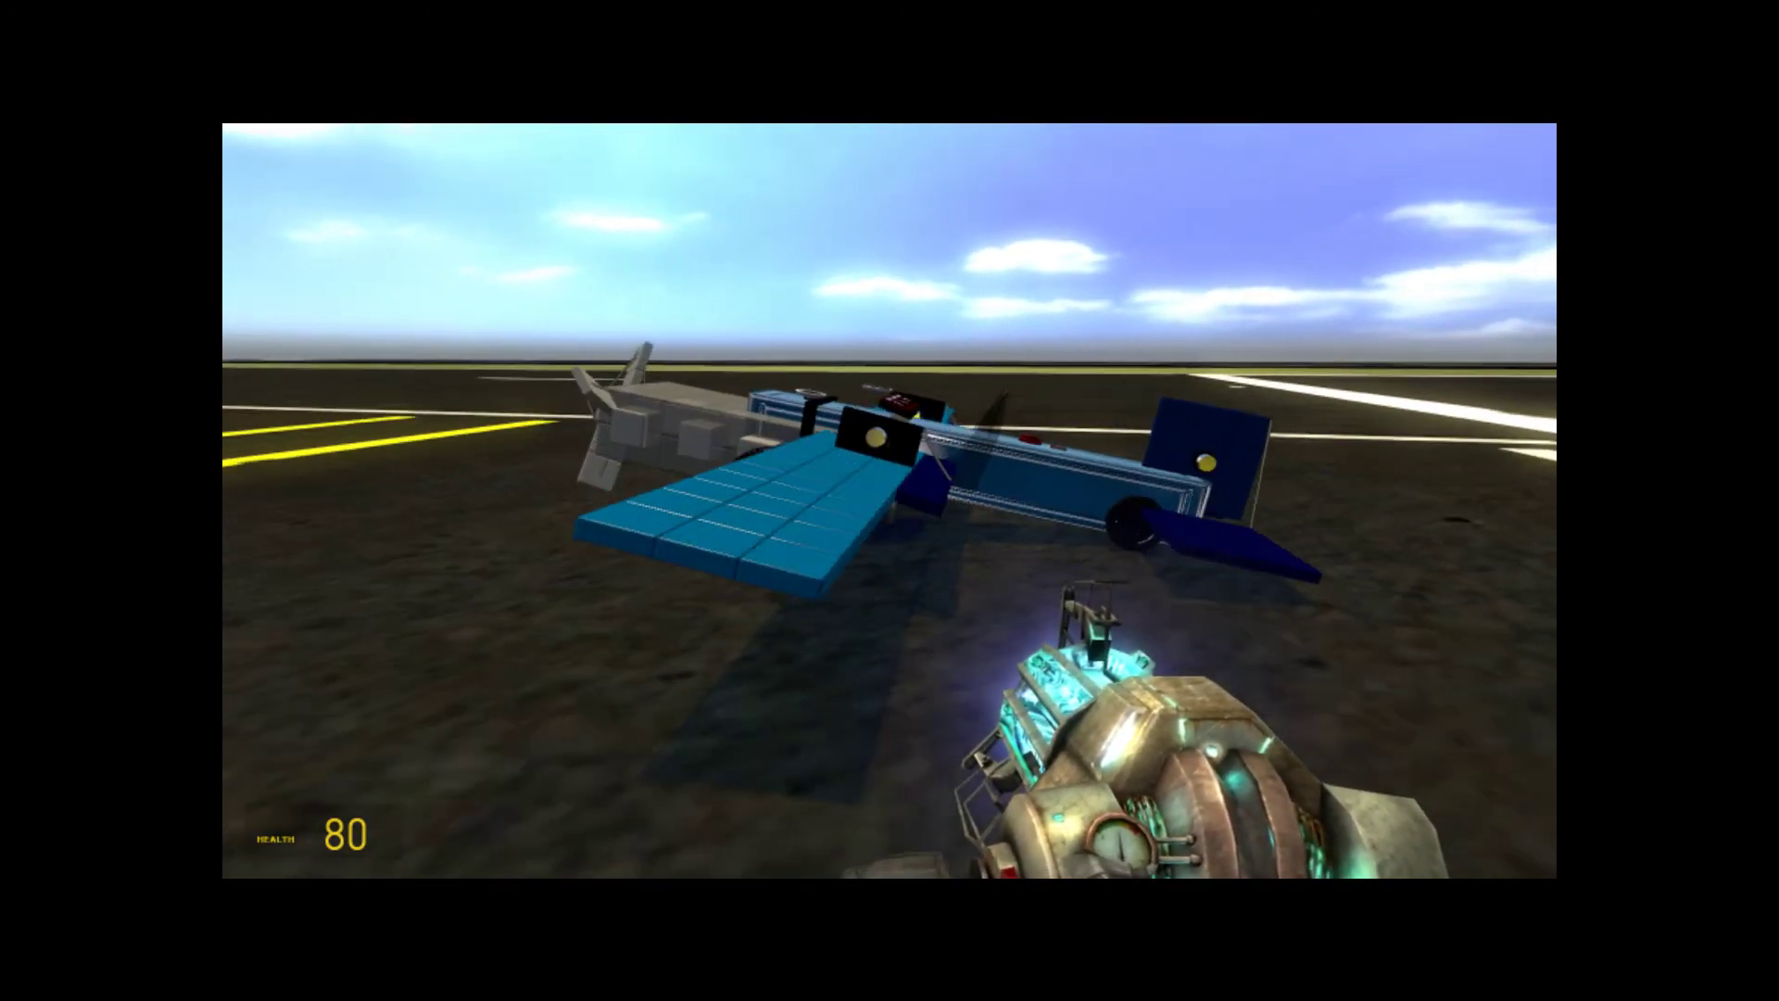
key("w")
key("a")
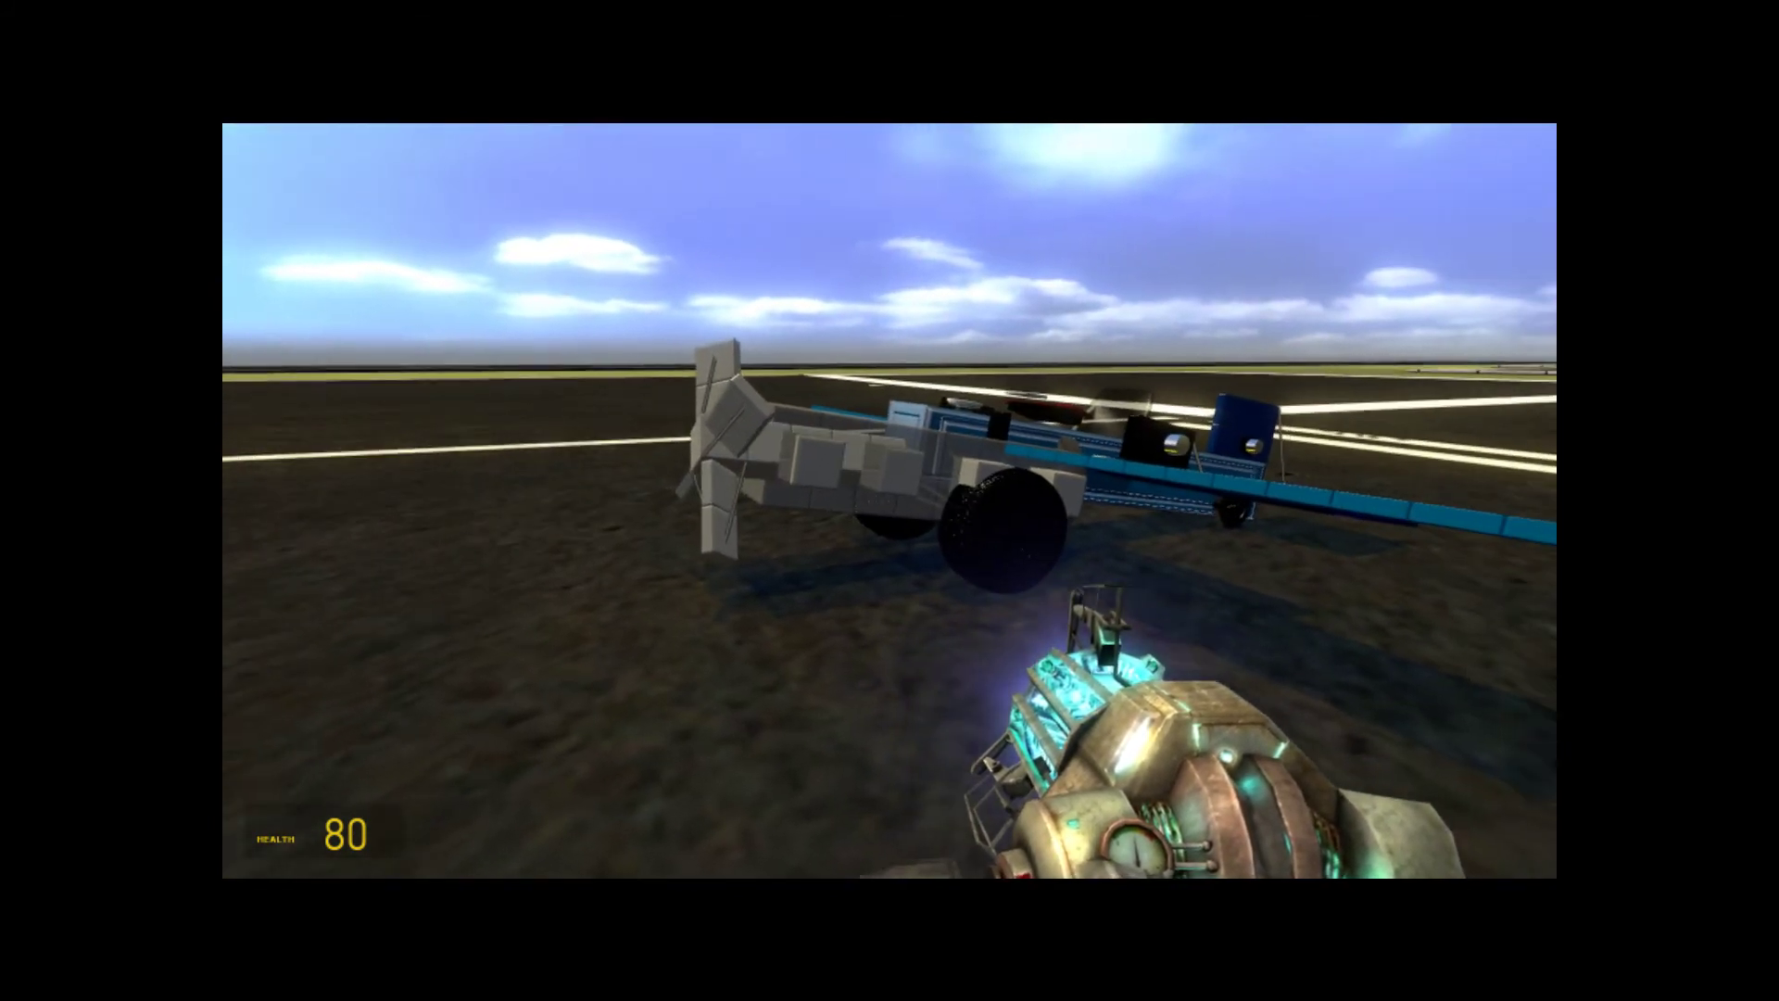
key("a")
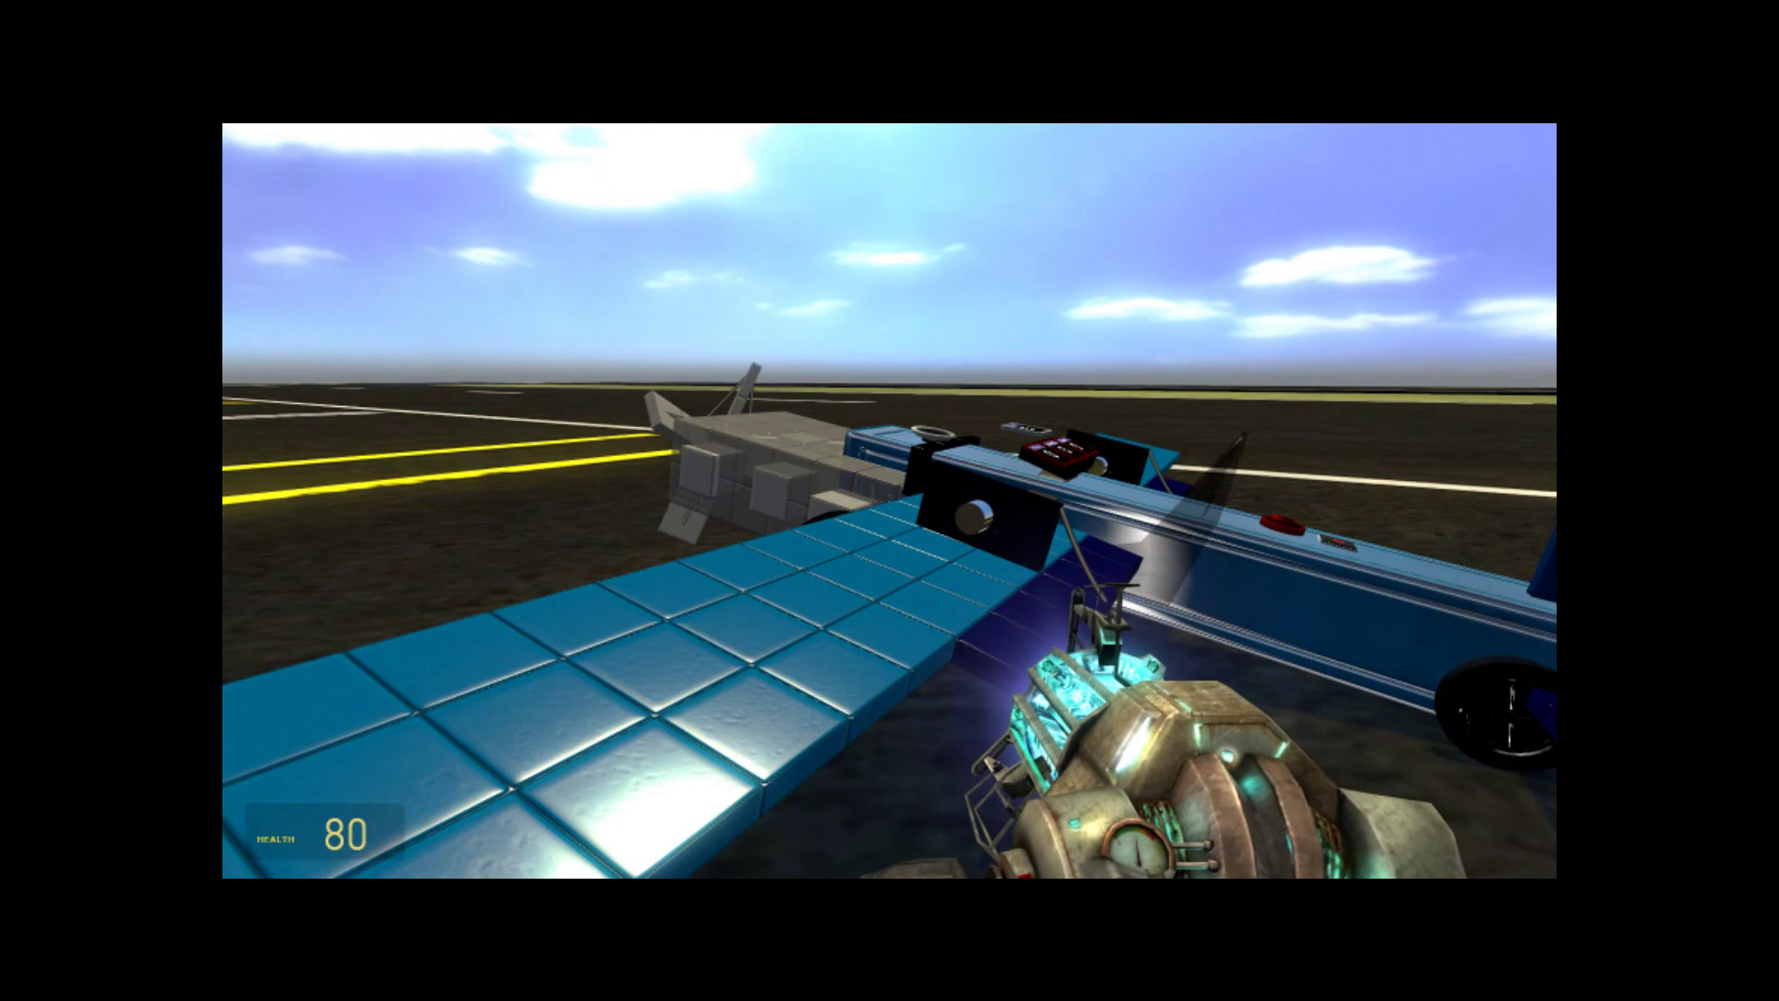
key("w")
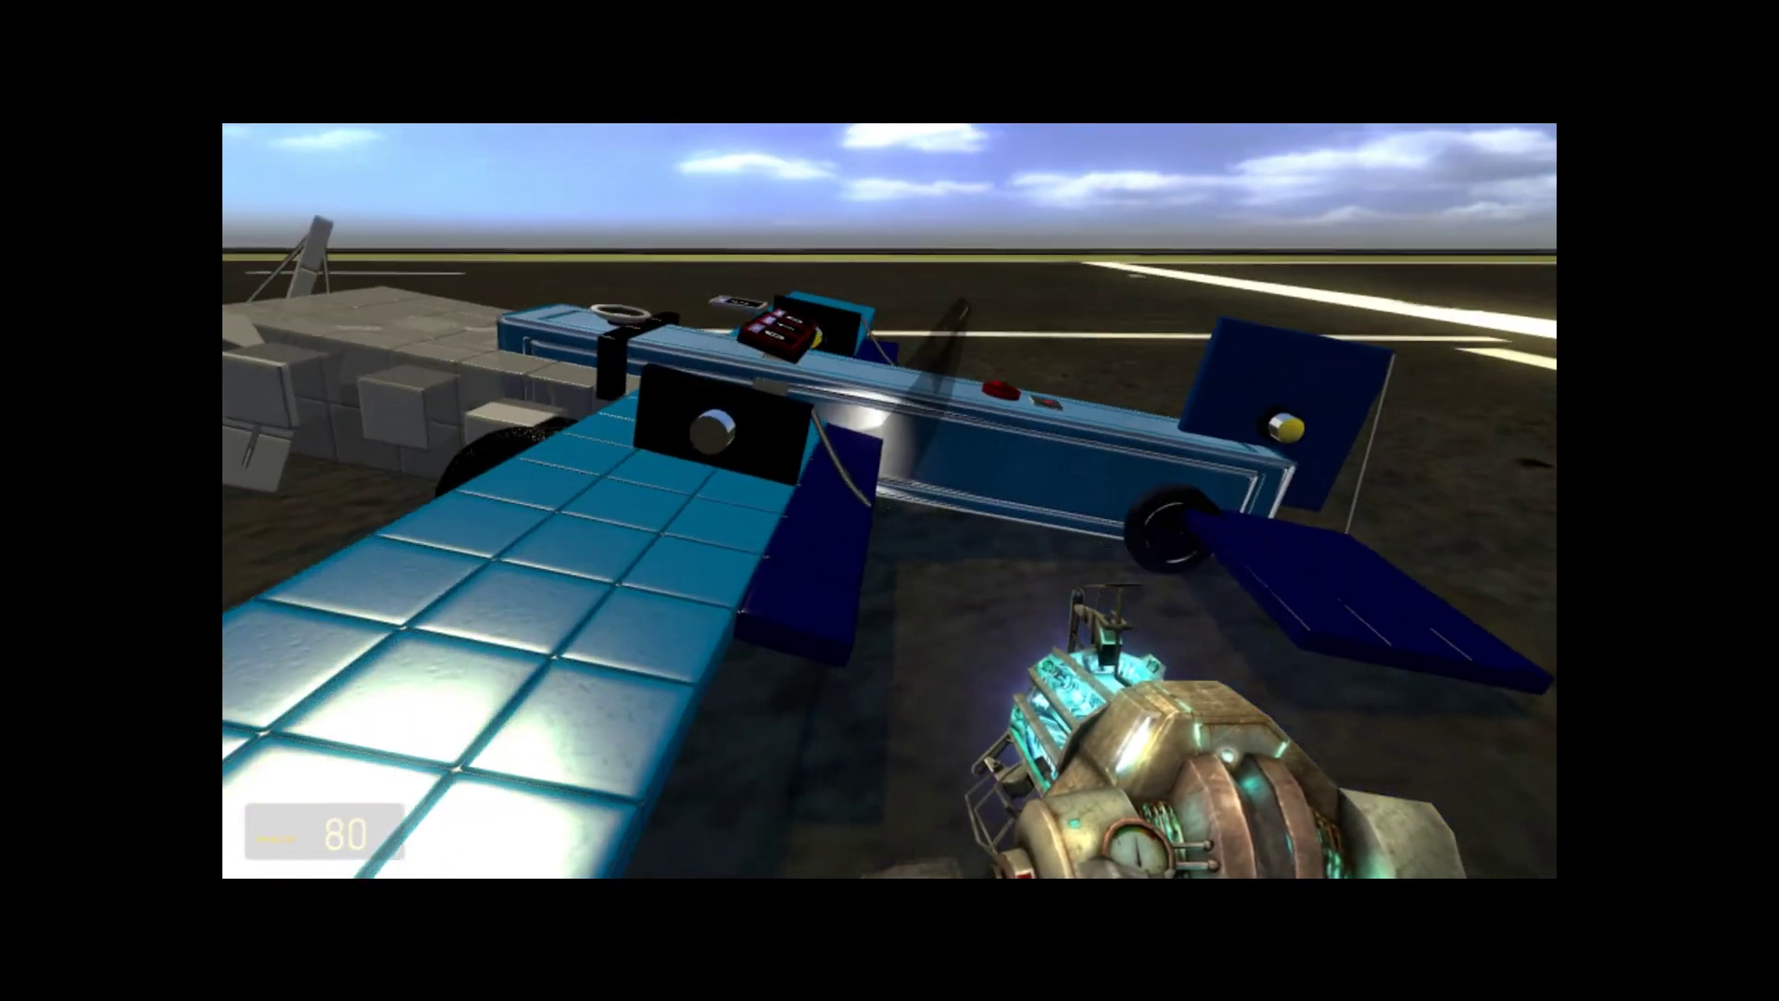